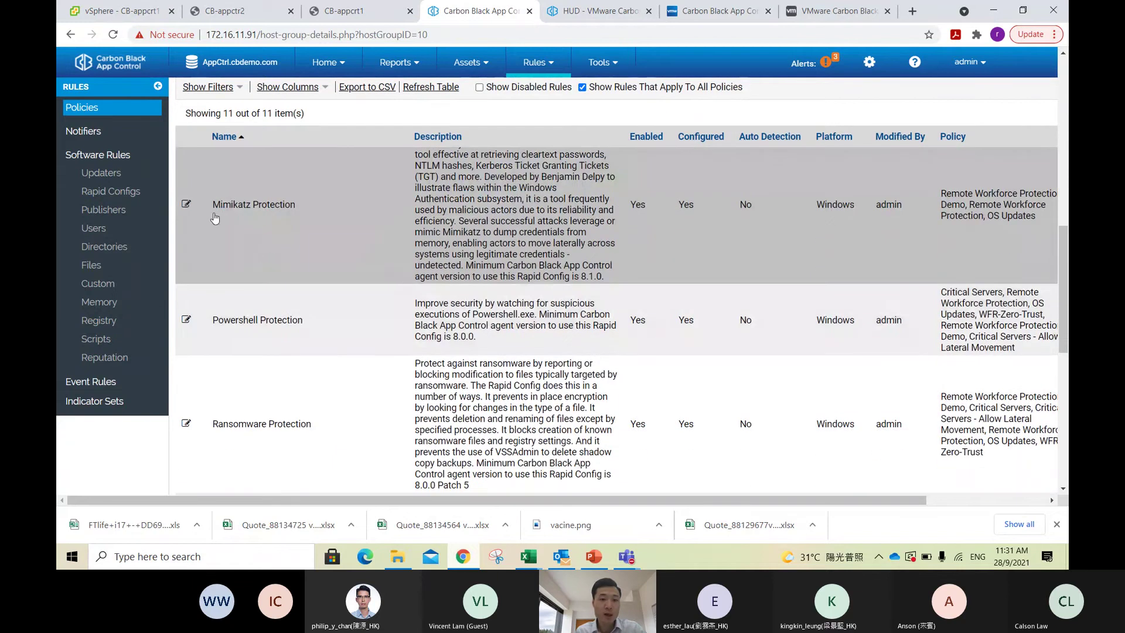
Step: Review the Remote Workforce Protection rapid configs, exit the policy without saving, and list managed computers
scroll(426, 204, "down", 1)
scroll(466, 284, "down", 1)
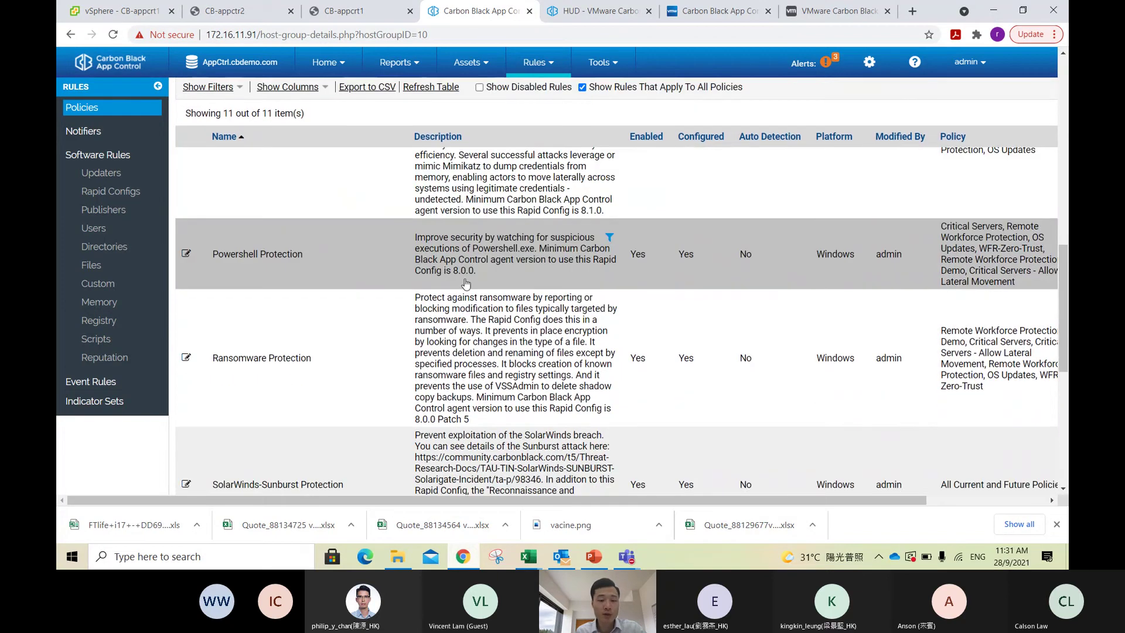
scroll(465, 284, "down", 2)
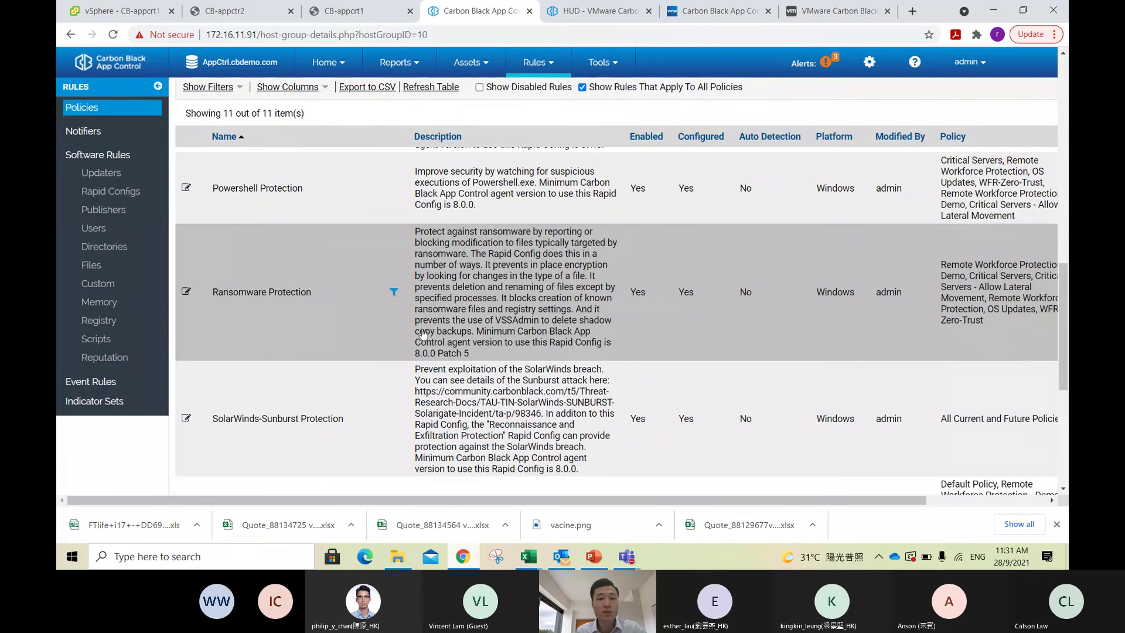
scroll(491, 299, "up", 2)
scroll(569, 325, "up", 10)
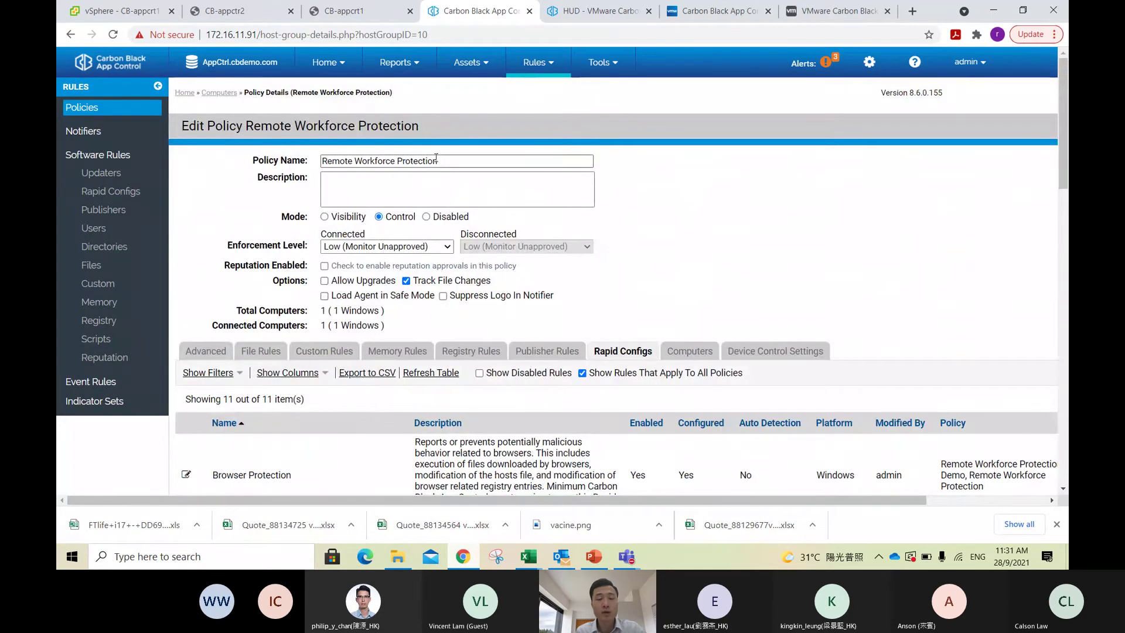
scroll(287, 95, "down", 2)
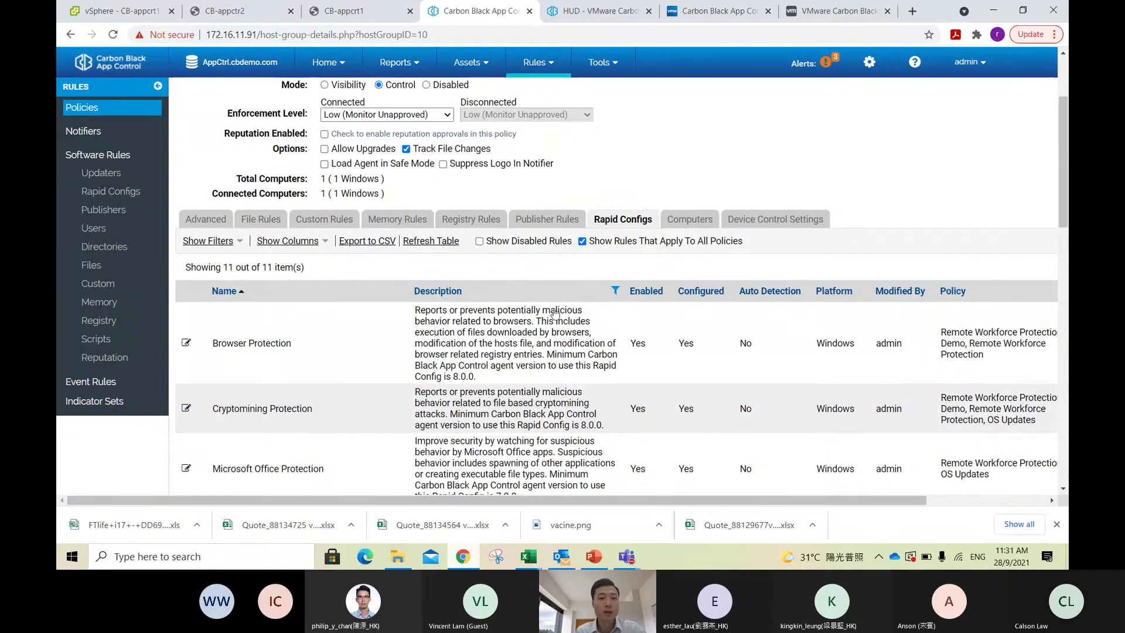
scroll(365, 271, "down", 10)
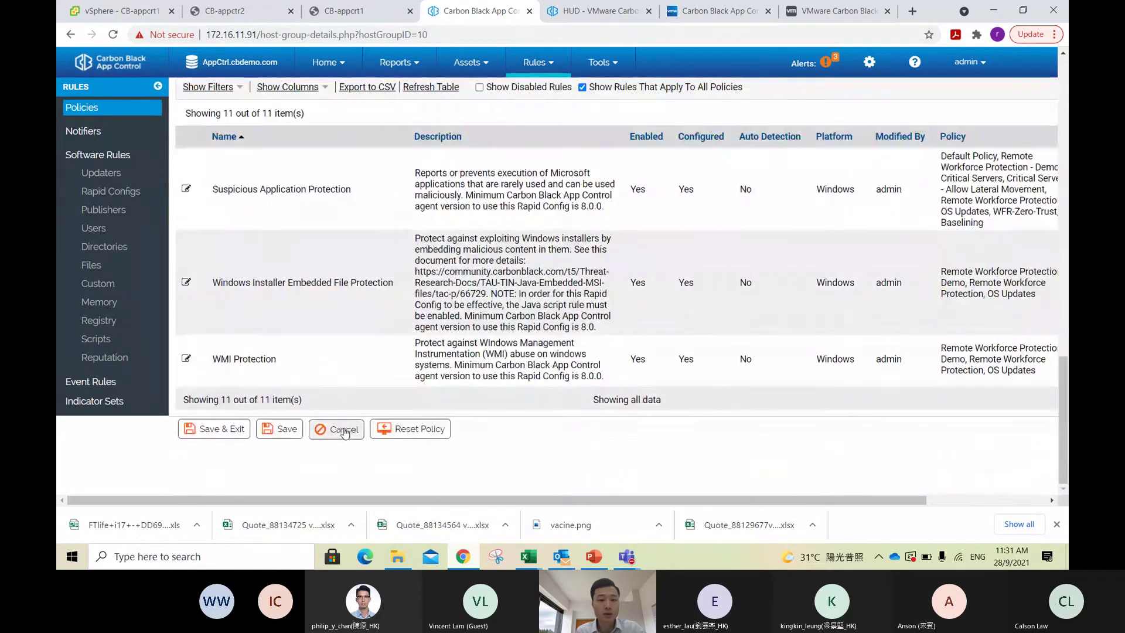
left_click(336, 428)
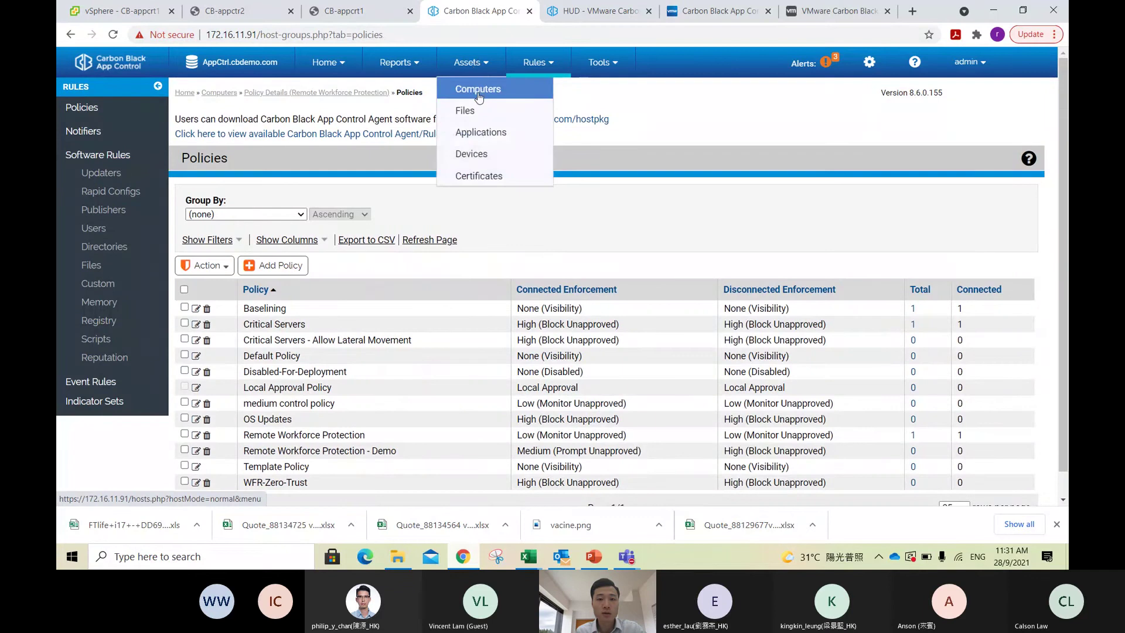
left_click(477, 89)
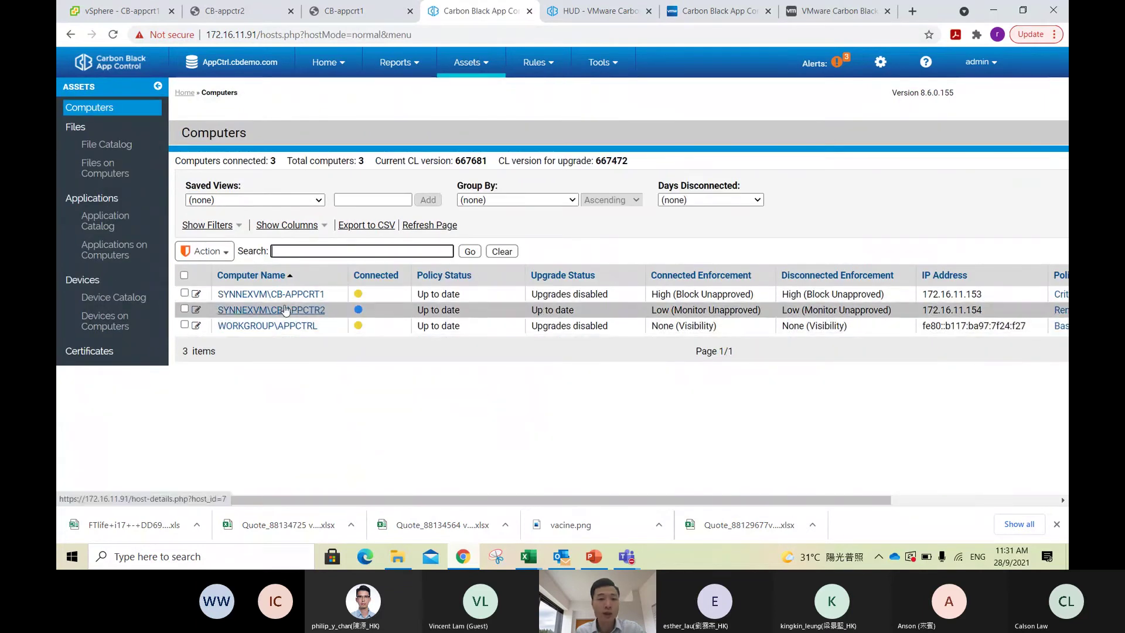
Step: Sign in to the CB-appctr2 console as Administrator with the account password
mouse_move(284, 309)
left_click(234, 11)
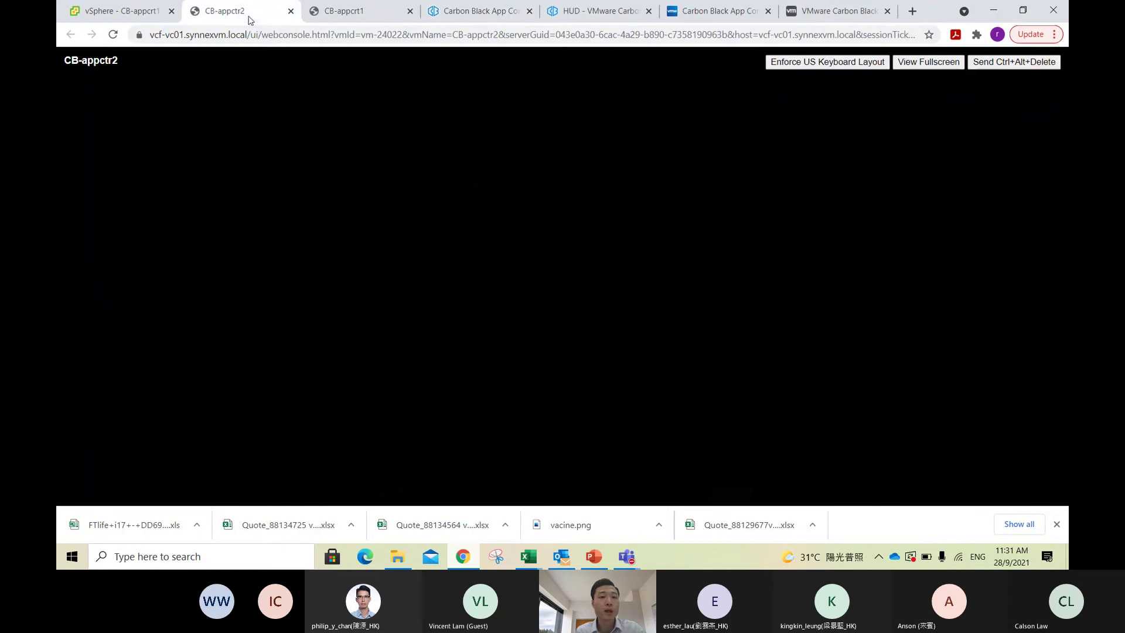
left_click(1003, 67)
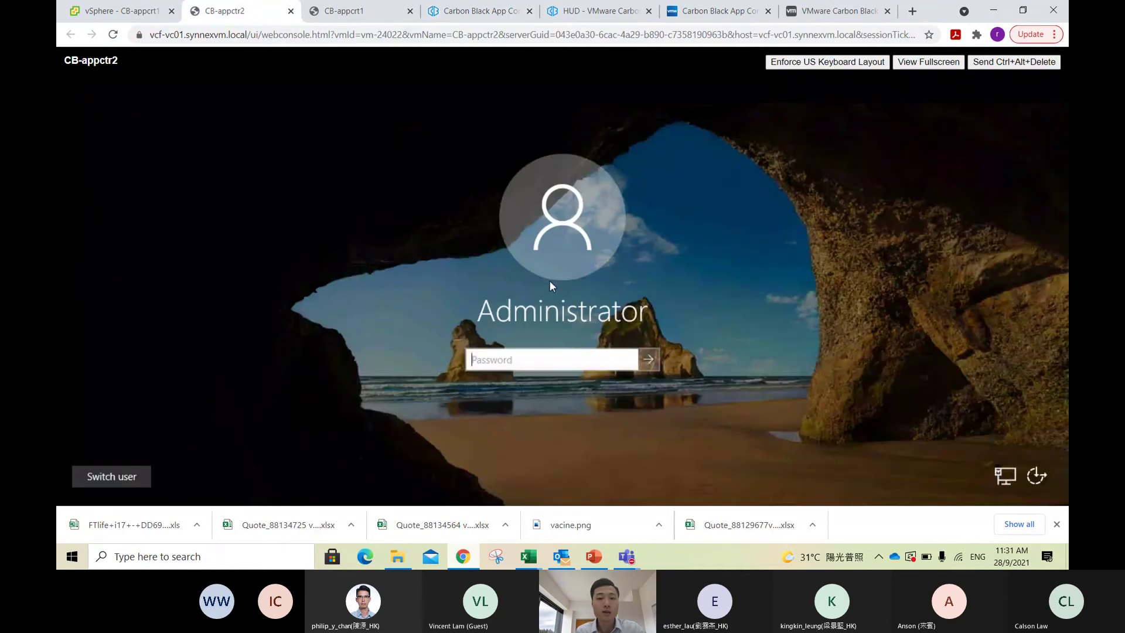
type("P")
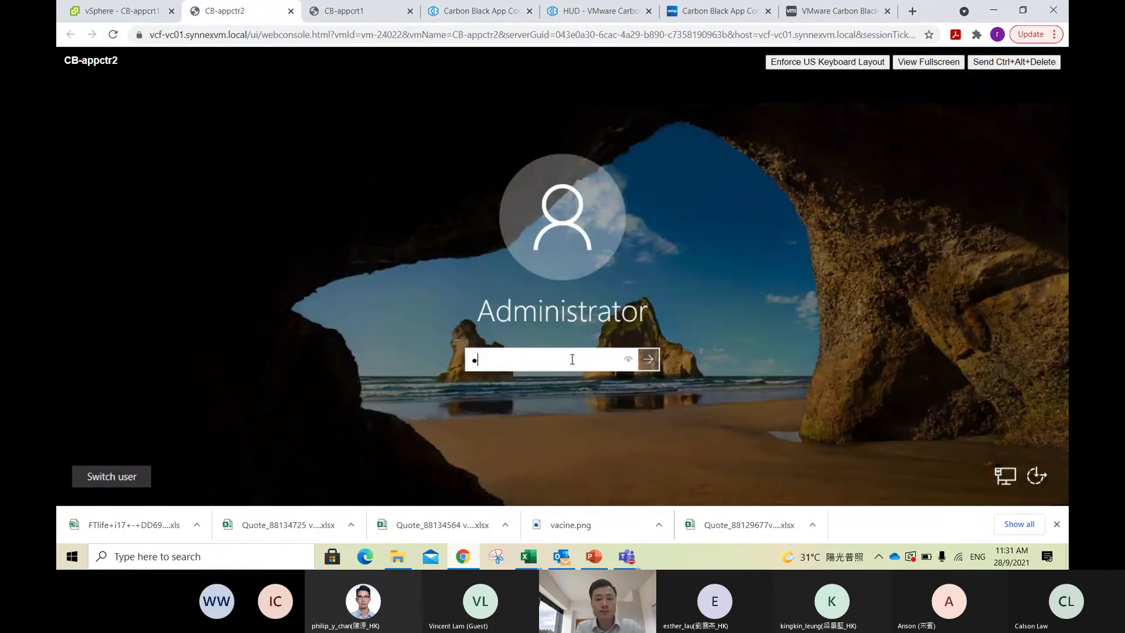
type("@ssw")
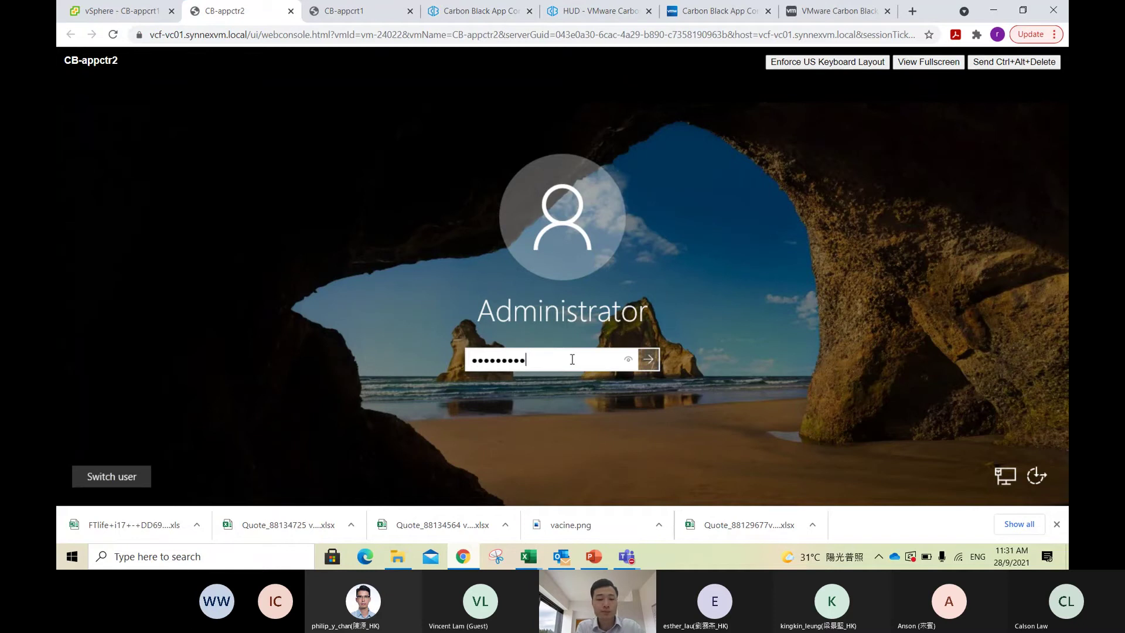
key("Return")
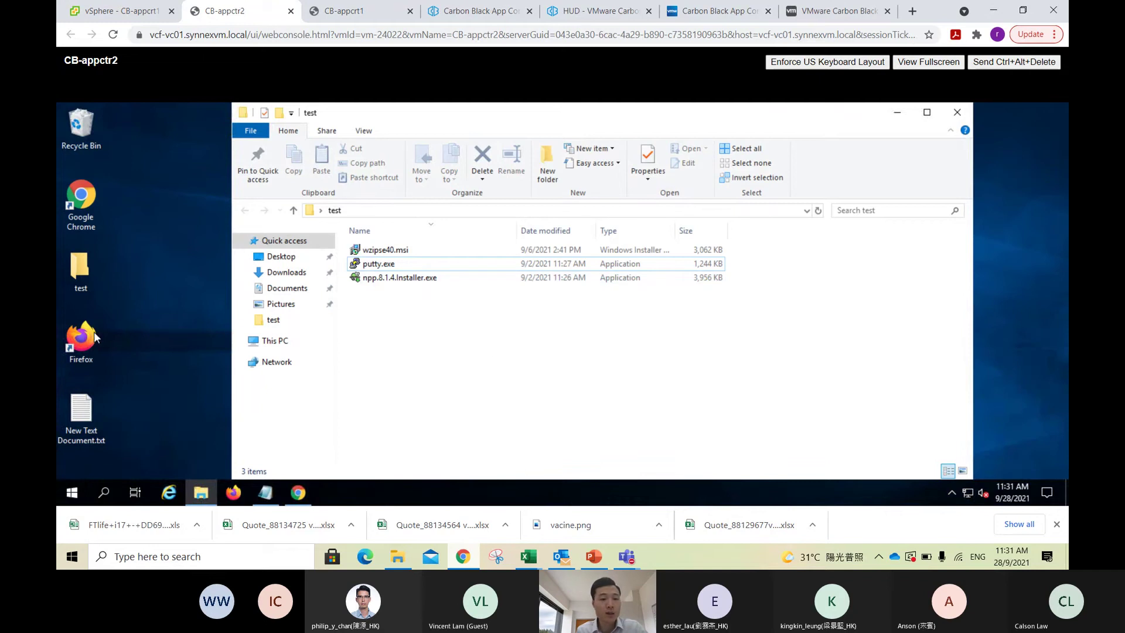
Step: Load the Carbon Black console at 172.16.11.93 in Chrome, open a new tab, then minimize Chrome
double_click(84, 229)
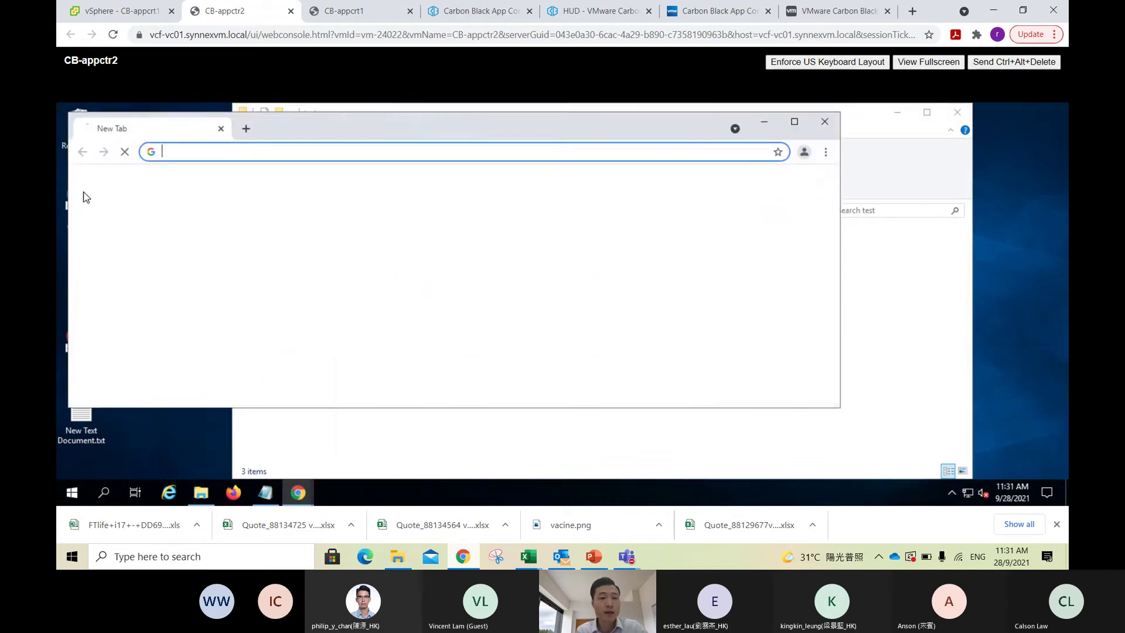
scroll(445, 264, "down", 1)
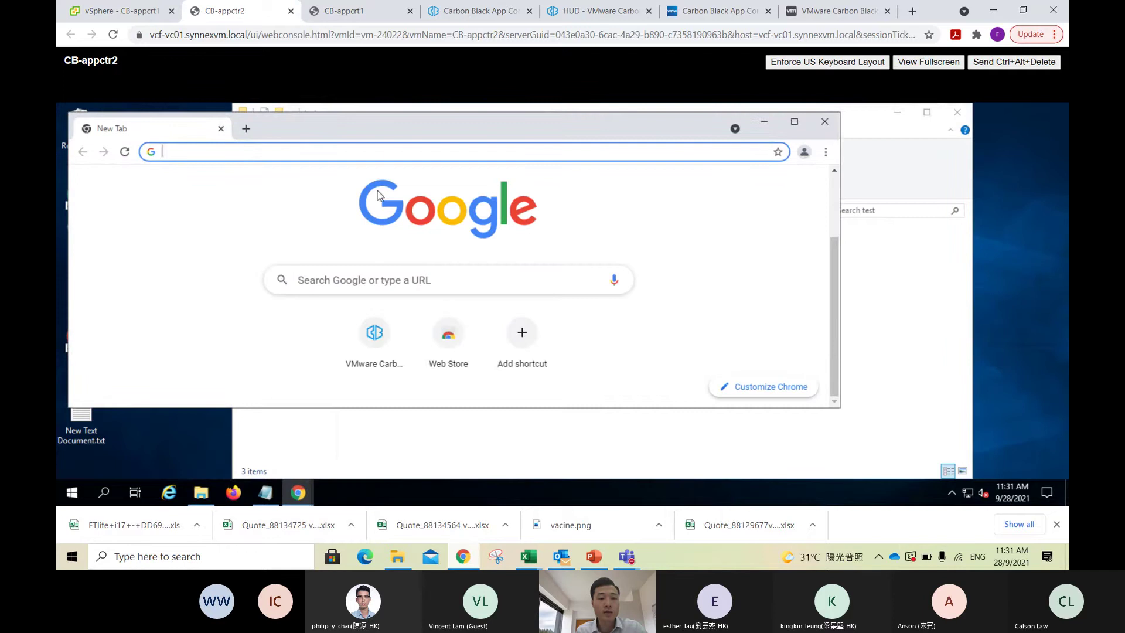
left_click(381, 149)
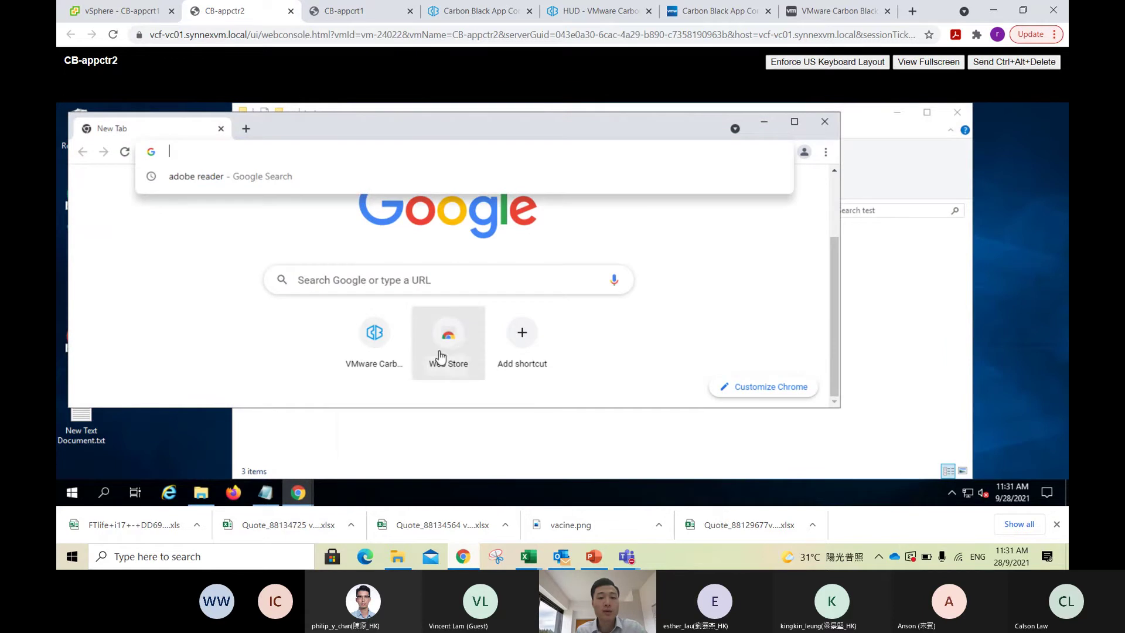
left_click(375, 338)
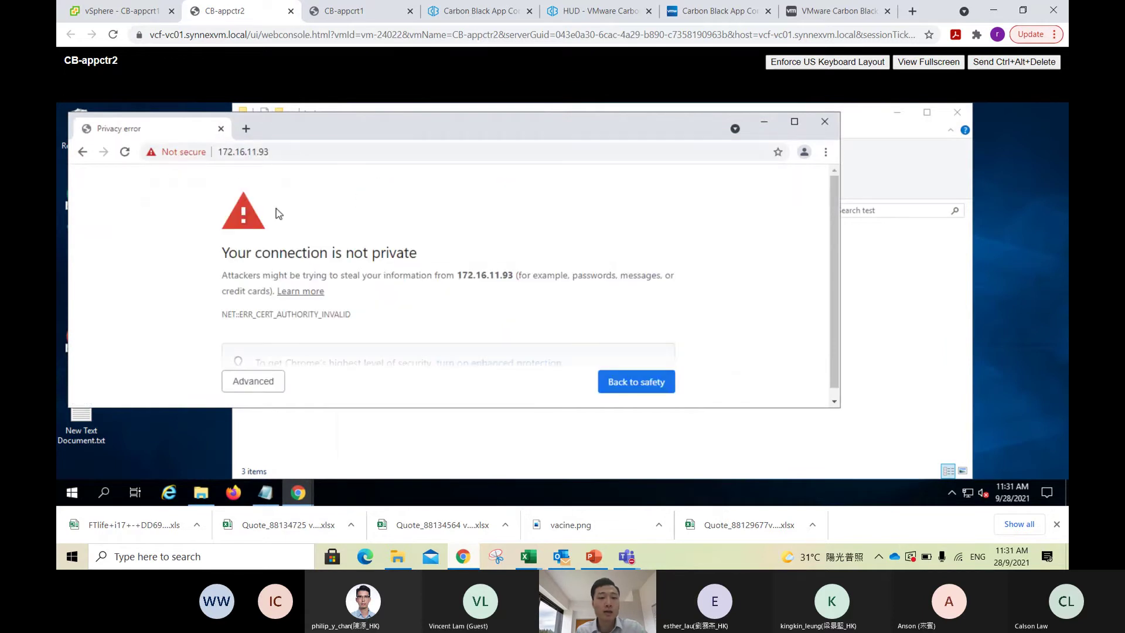
left_click(246, 129)
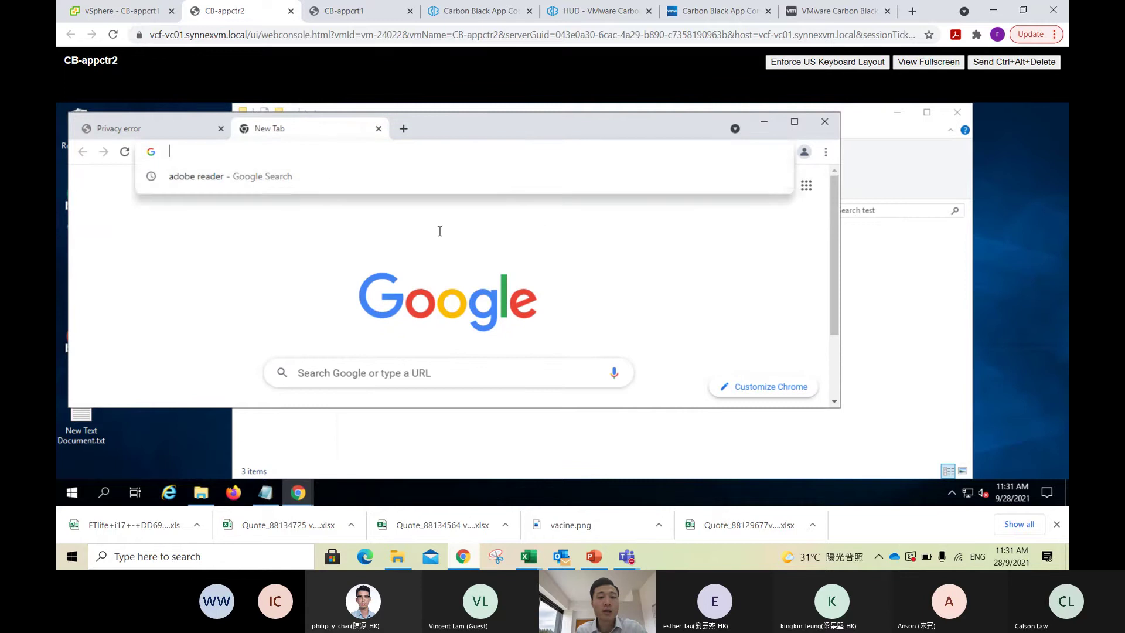
left_click(765, 121)
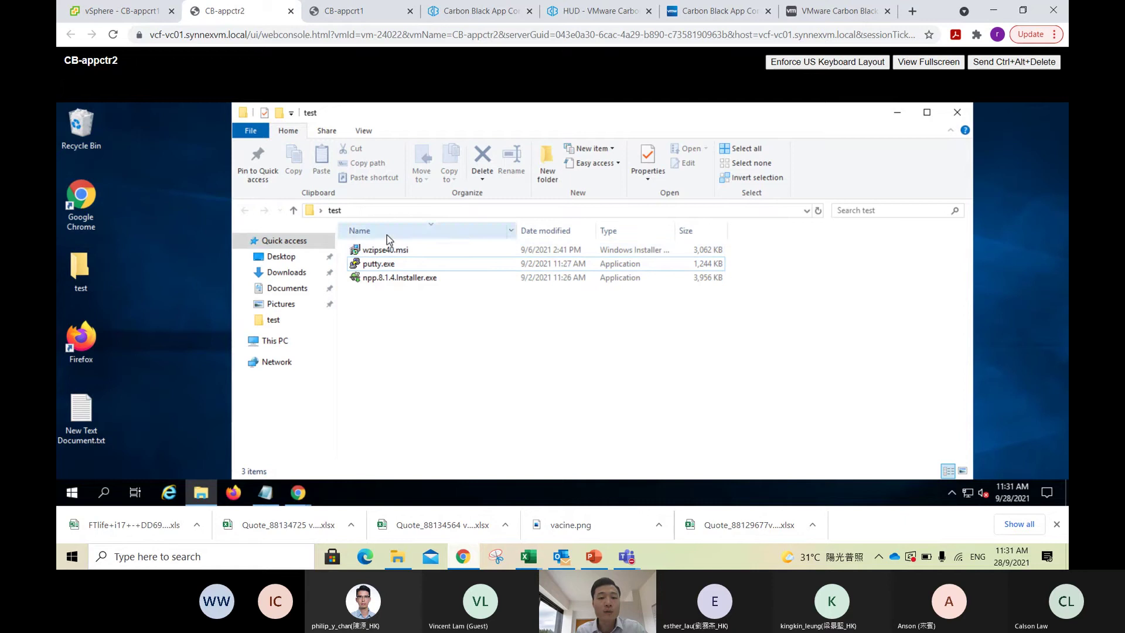
Step: Launch putty.exe, confirm Carbon Black blocks it, and dismiss both error notices
left_click(385, 263)
left_click(391, 297)
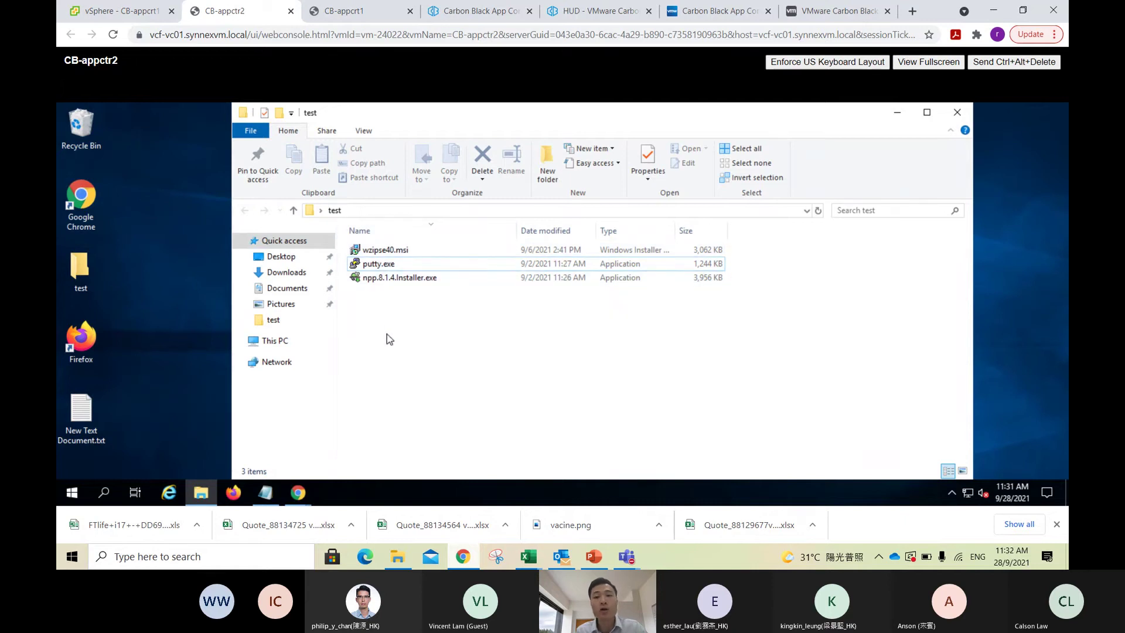
left_click(408, 267)
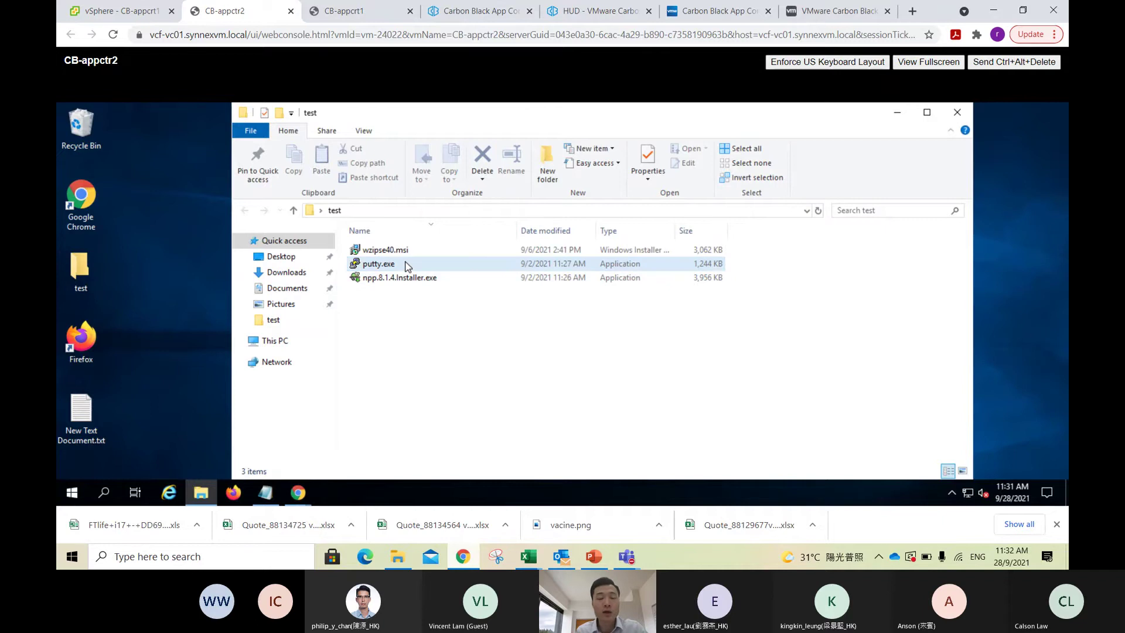
double_click(407, 265)
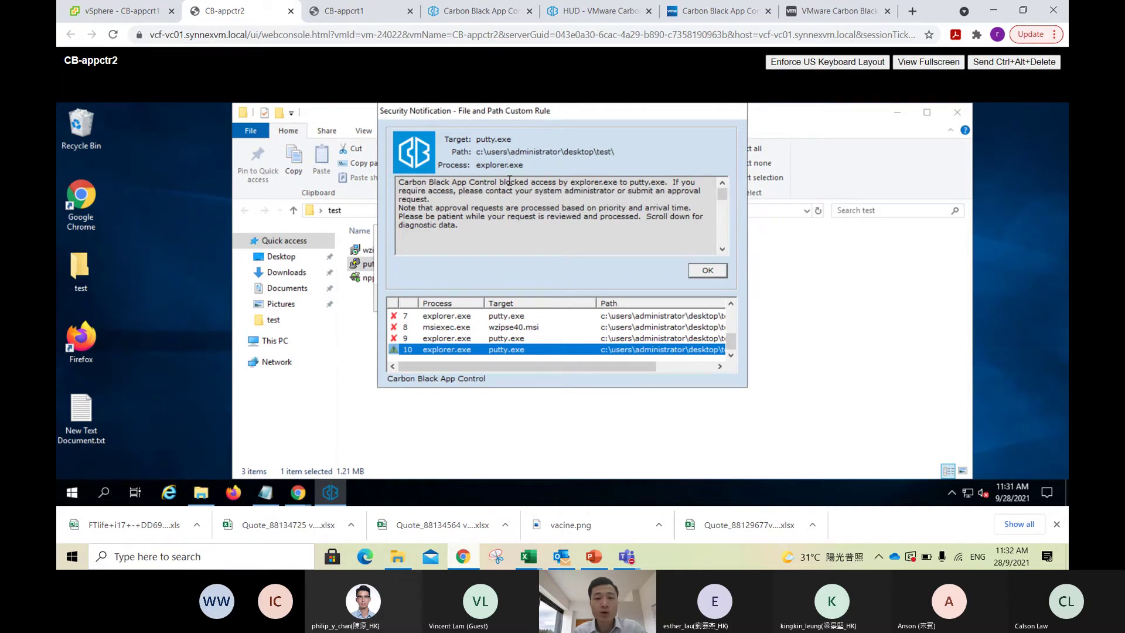
left_click_drag(573, 185, 664, 185)
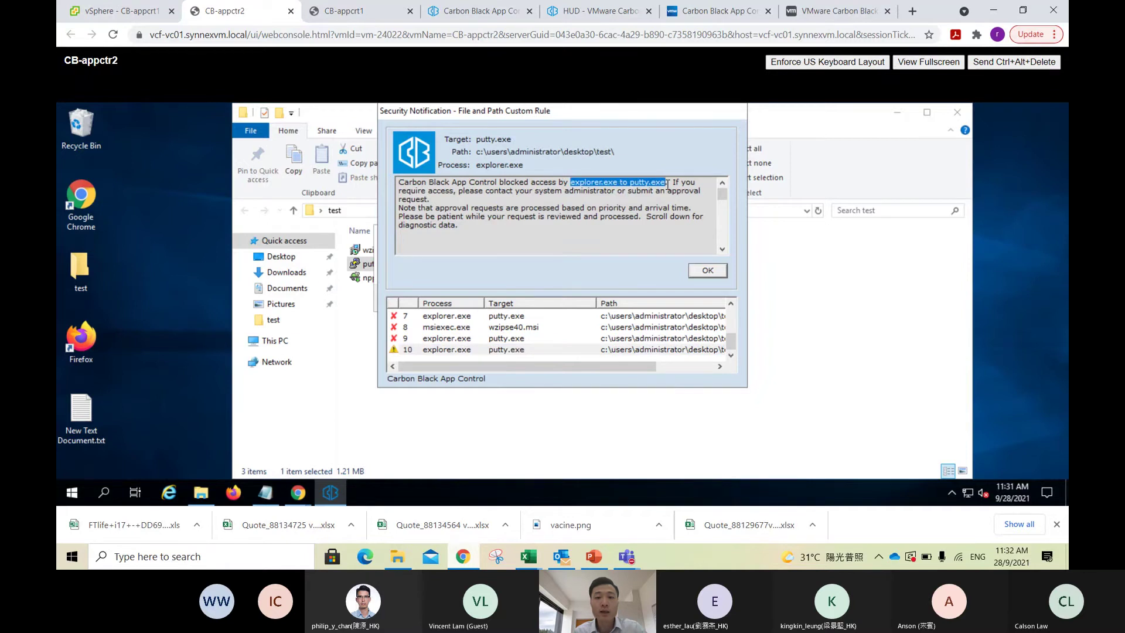
left_click(644, 210)
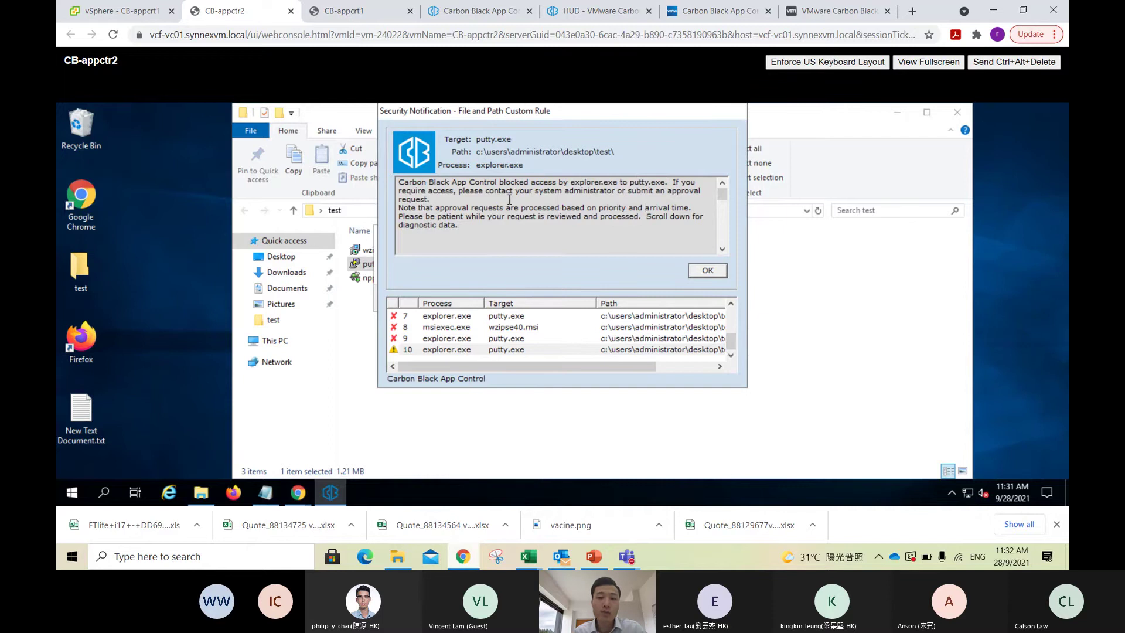
left_click_drag(632, 189, 666, 186)
double_click(639, 182)
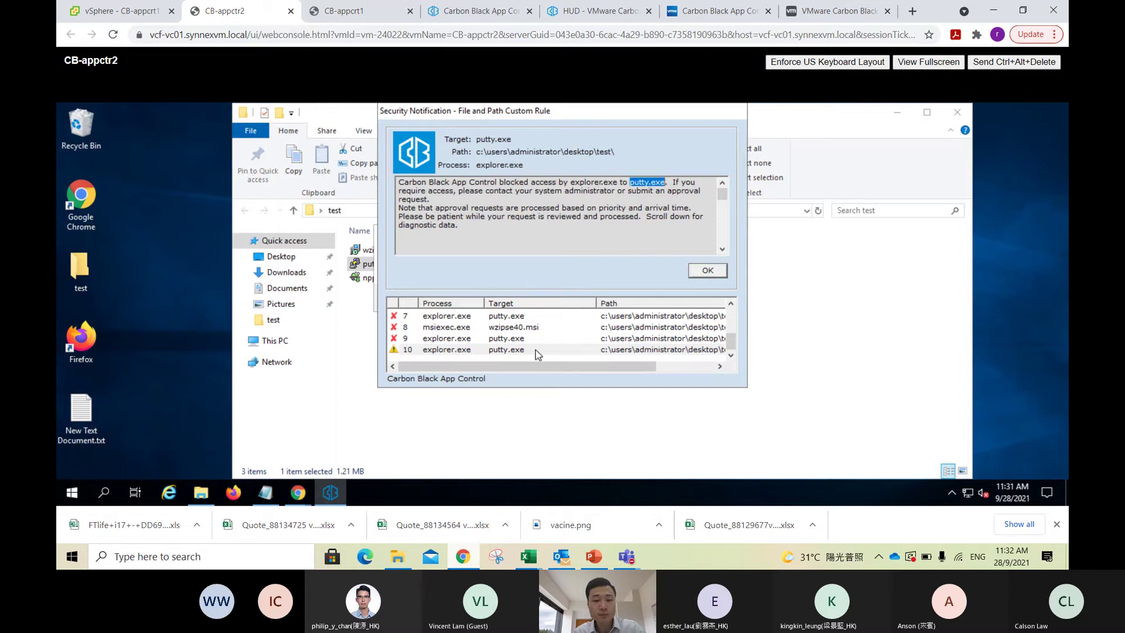
left_click(710, 273)
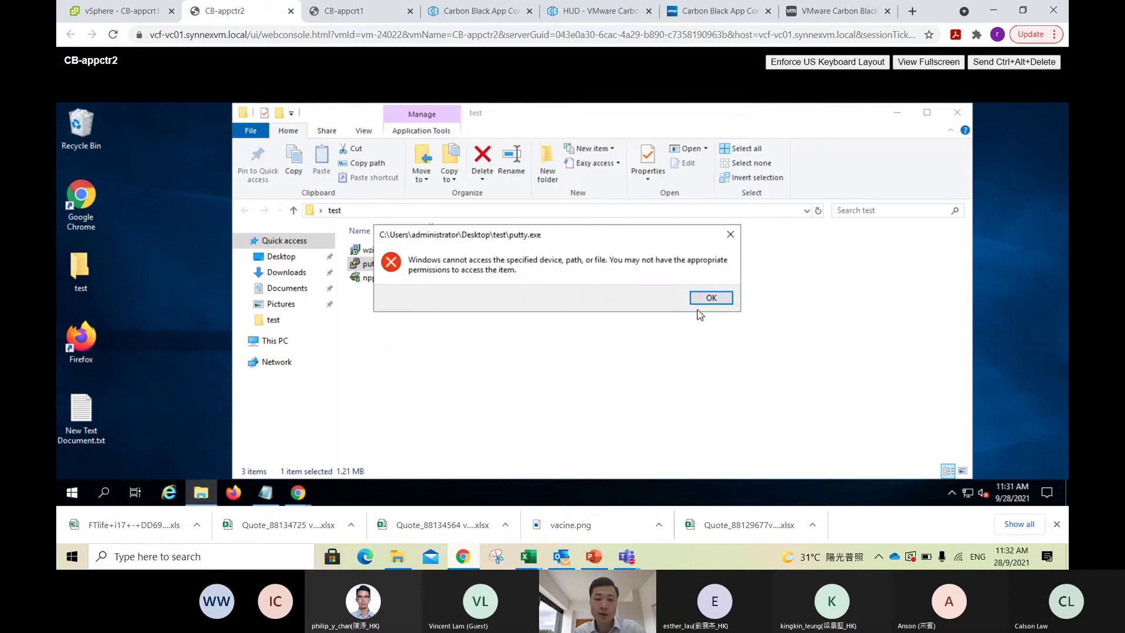
left_click(711, 298)
Step: Launch wzipse40.msi, confirm msiexec is blocked, and dismiss both error dialogs
double_click(399, 251)
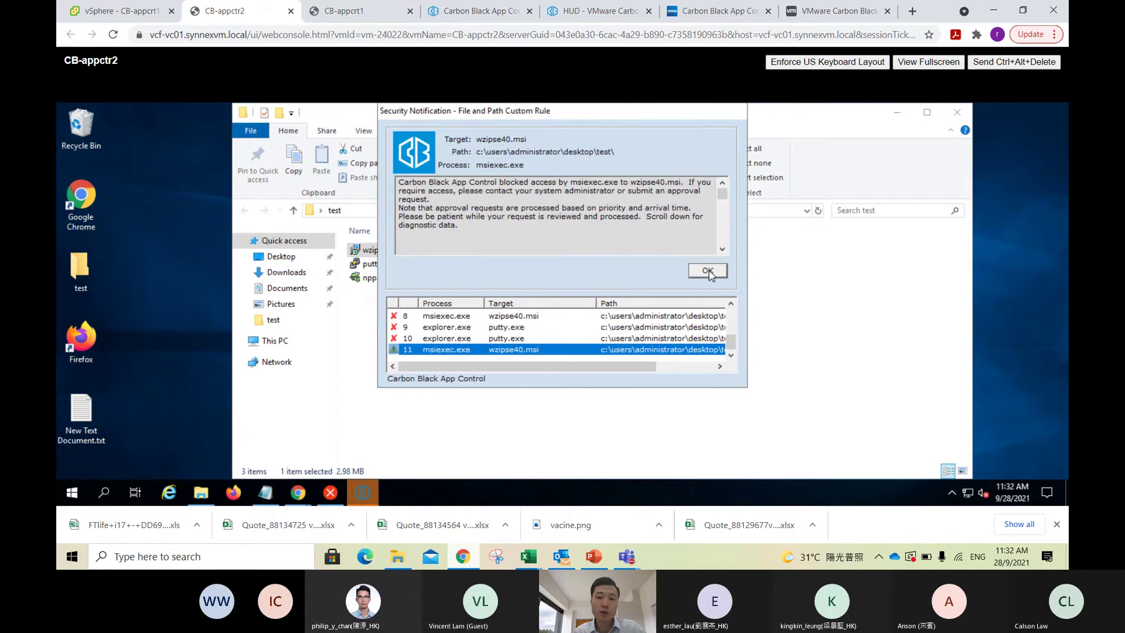
left_click(711, 273)
left_click(649, 329)
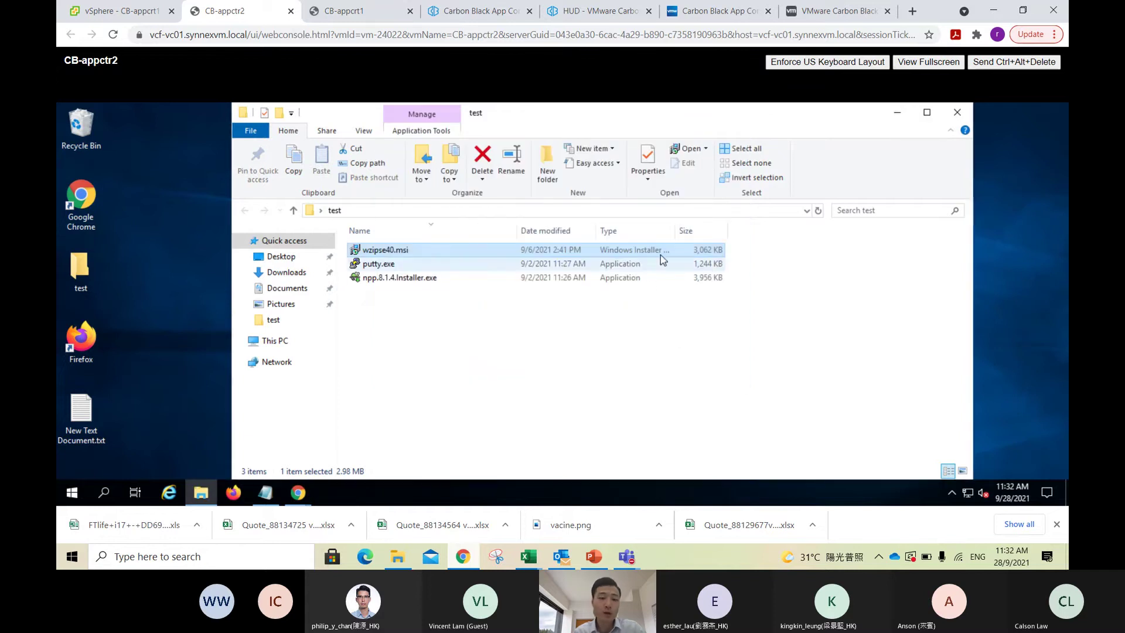
left_click(72, 492)
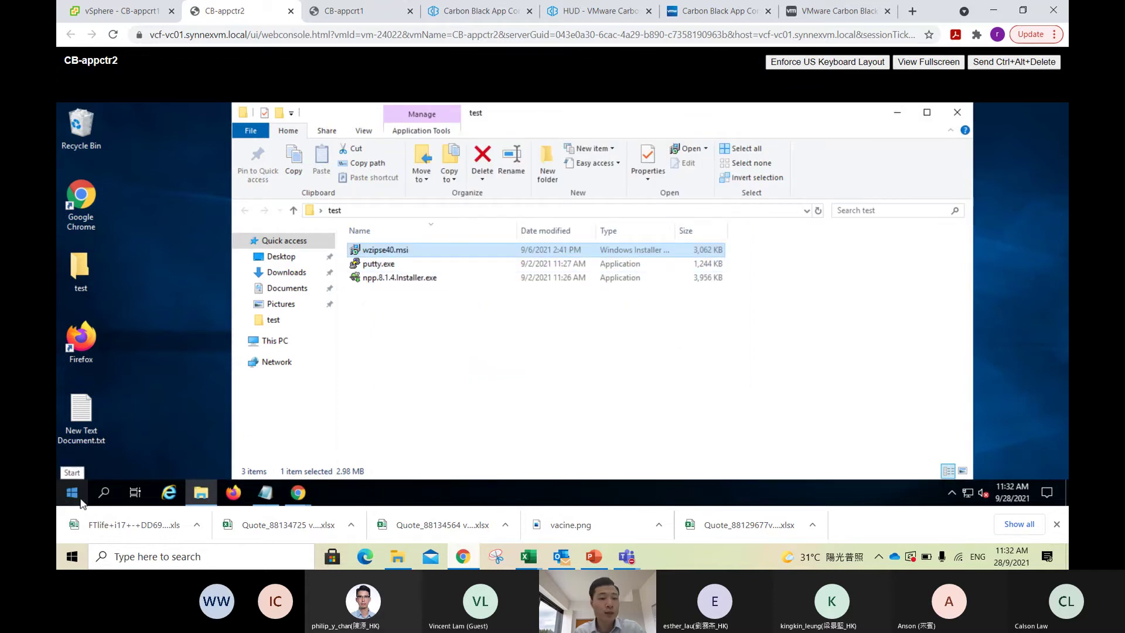
Step: Open Command Prompt via 'cmd', run ipconfig, then run ping 8.8.8.8
type("cmd")
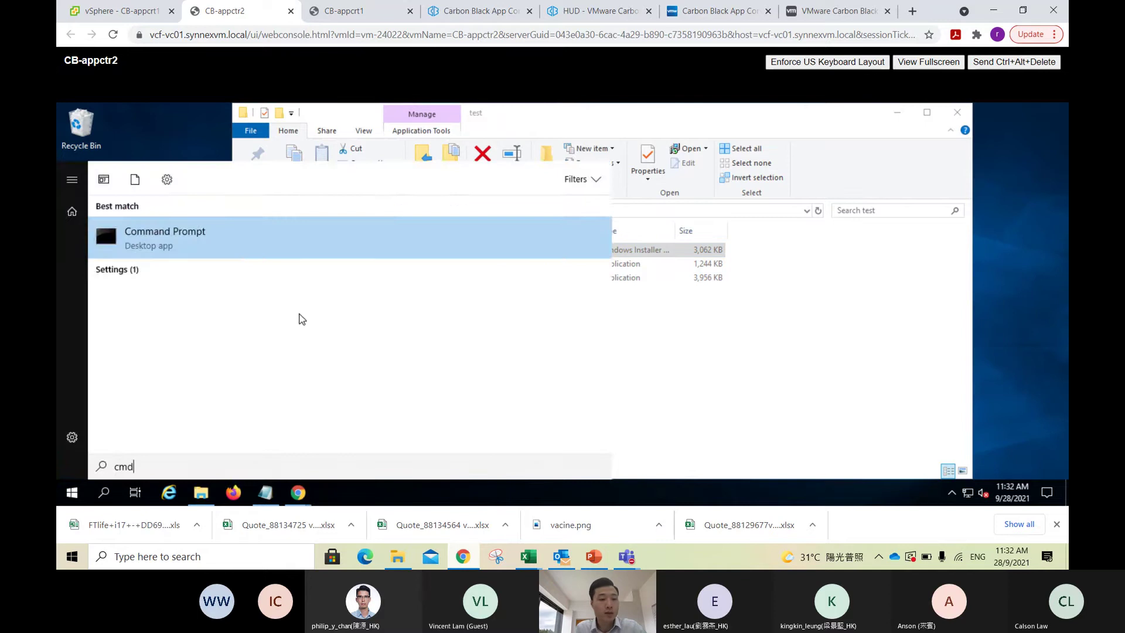
key("Return")
type("i")
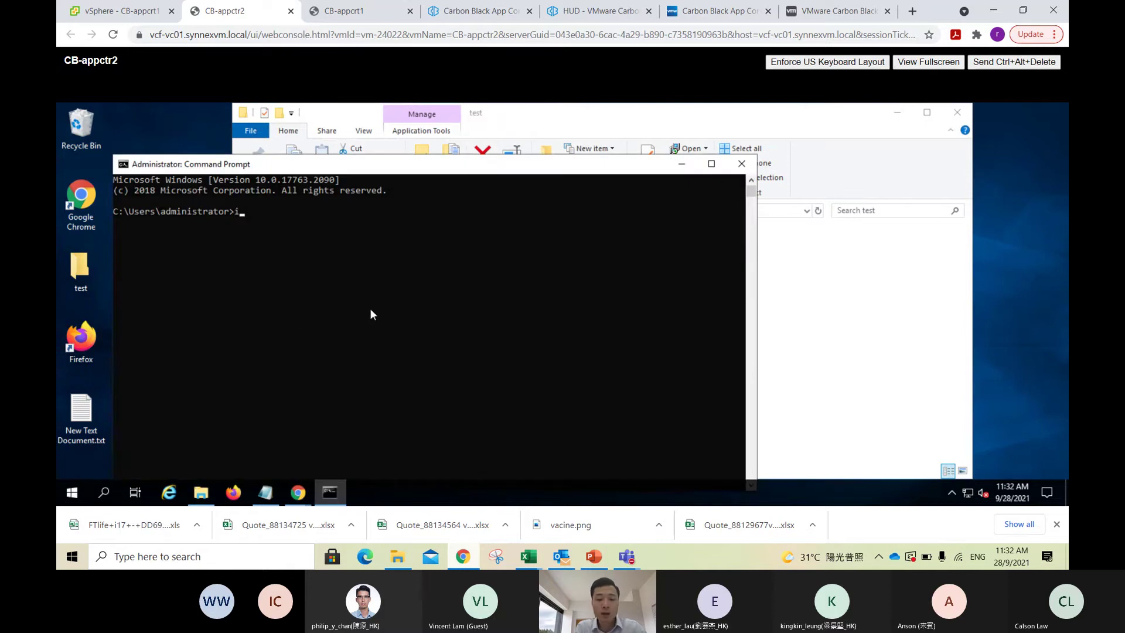
type("pconfig")
key("Return")
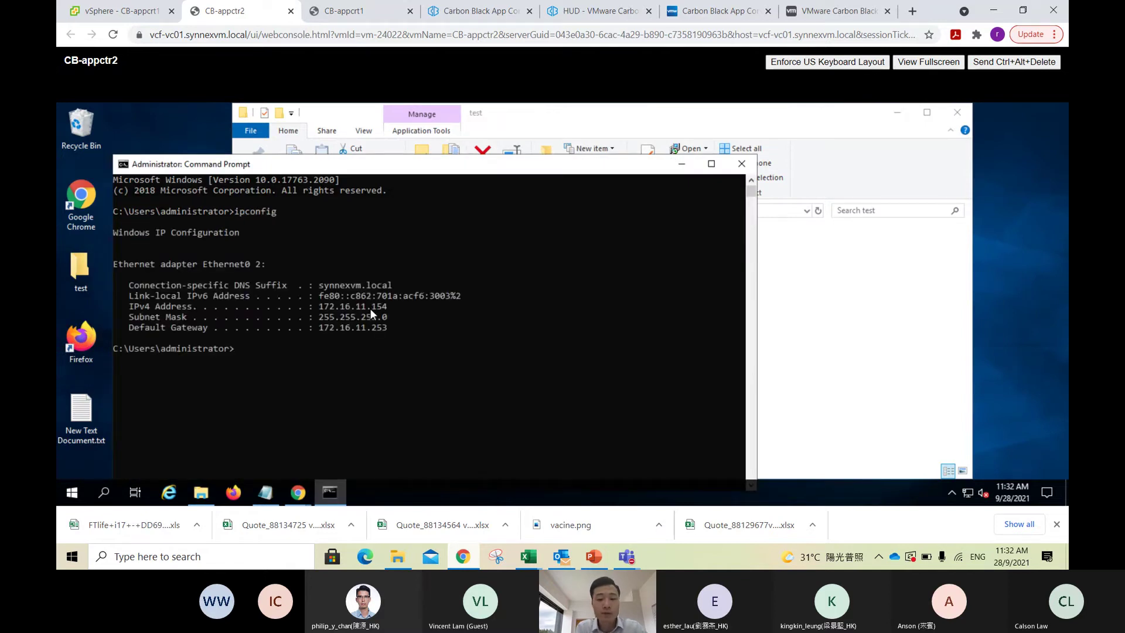
type("ping 8.8.8.8")
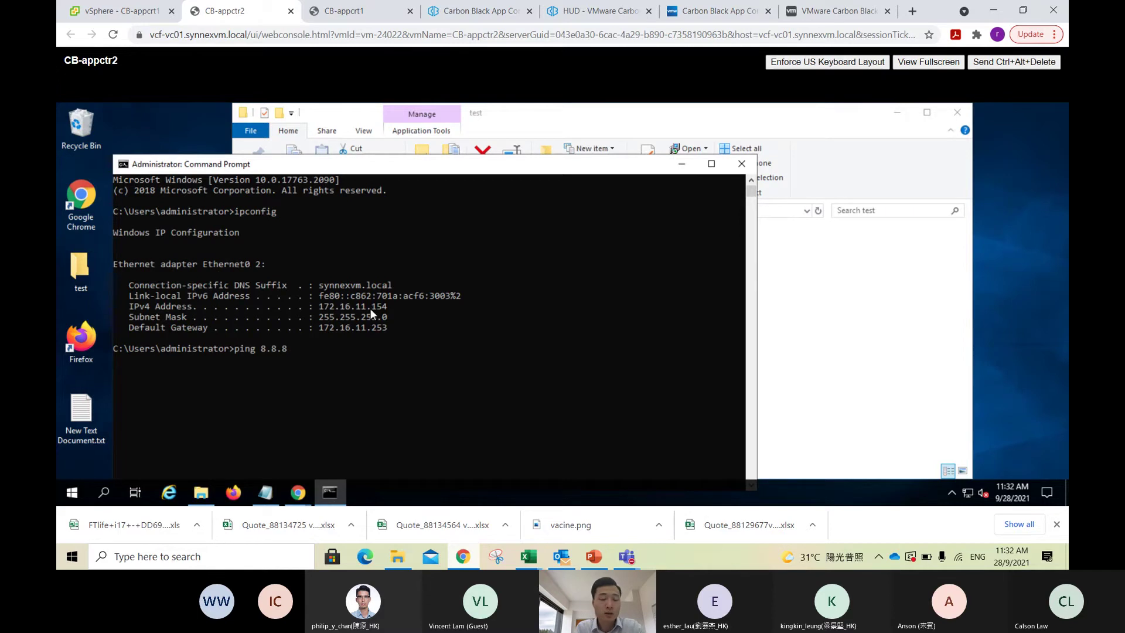
key("Return")
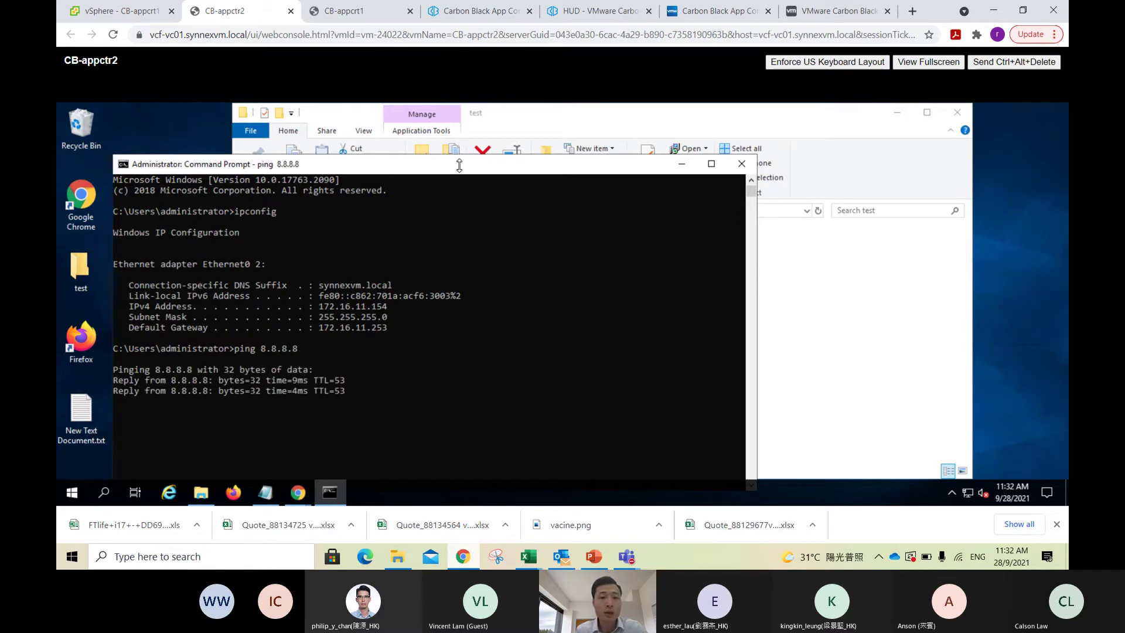
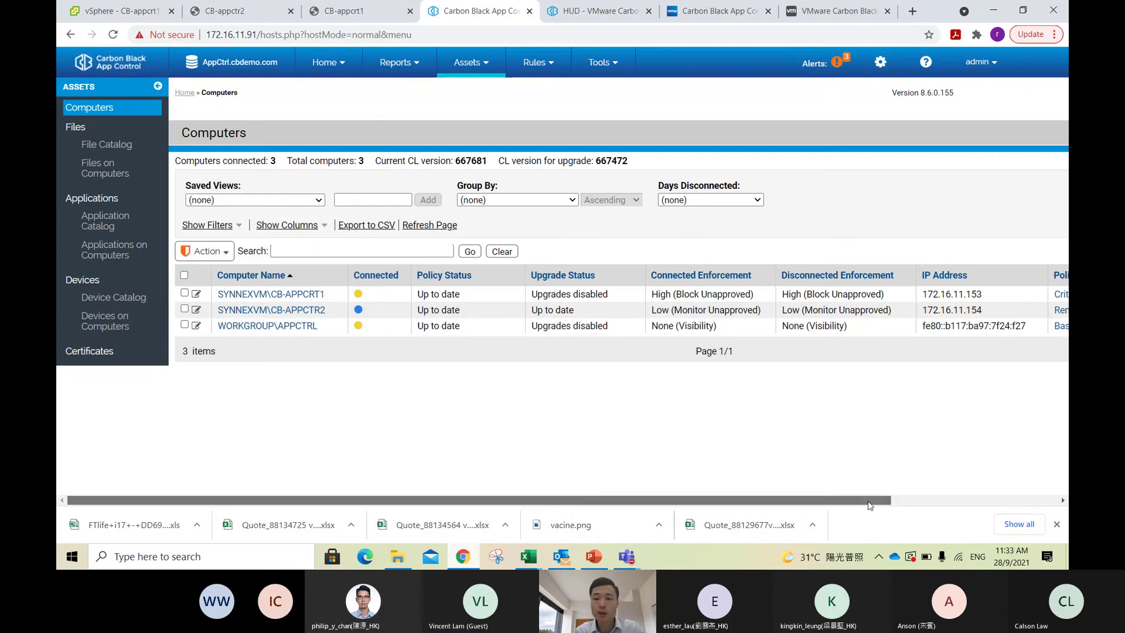
Step: Scroll the Computers list right to reveal the Policy column showing Critical Servers
left_click_drag(869, 505, 1002, 504)
mouse_move(925, 297)
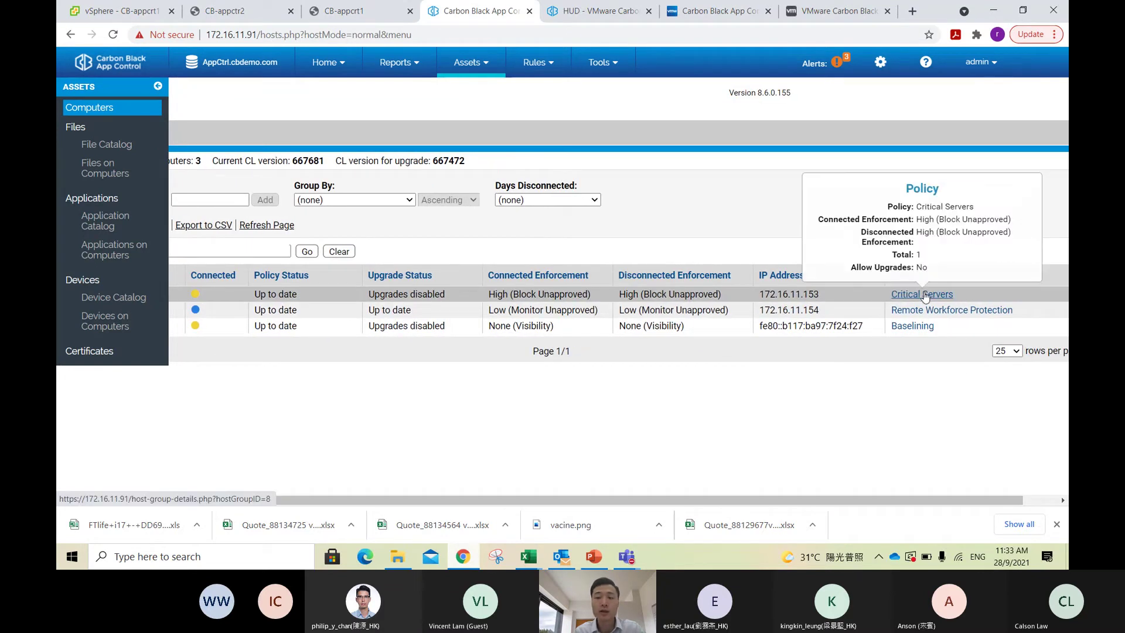
scroll(911, 285, "right", 1)
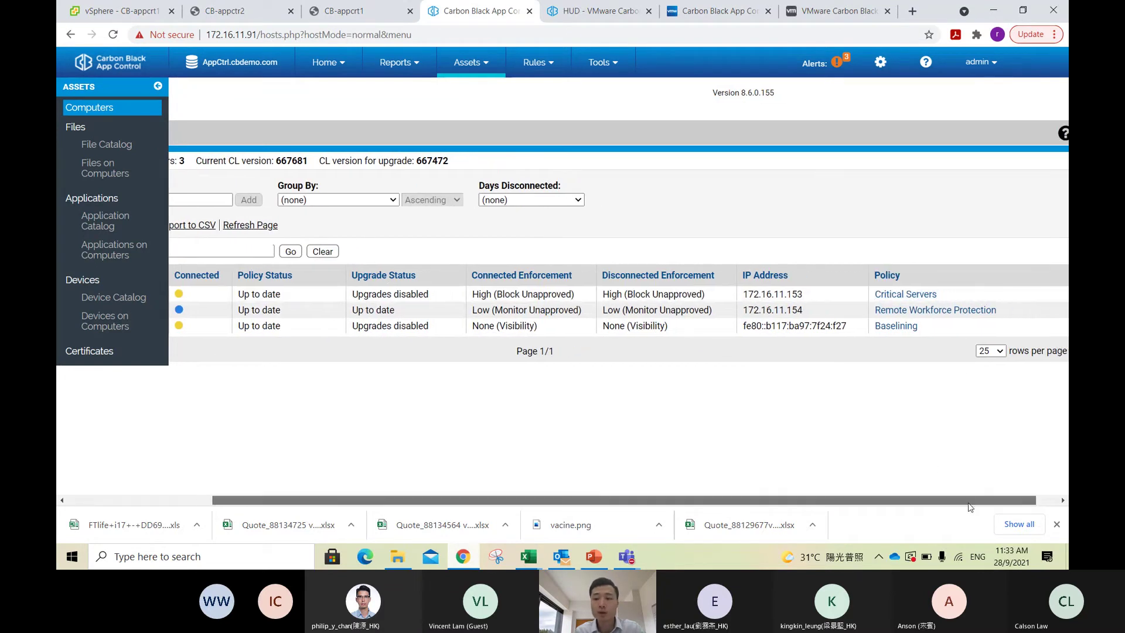
Step: Open the Critical Servers policy and look through its three Rapid Configs
left_click(905, 293)
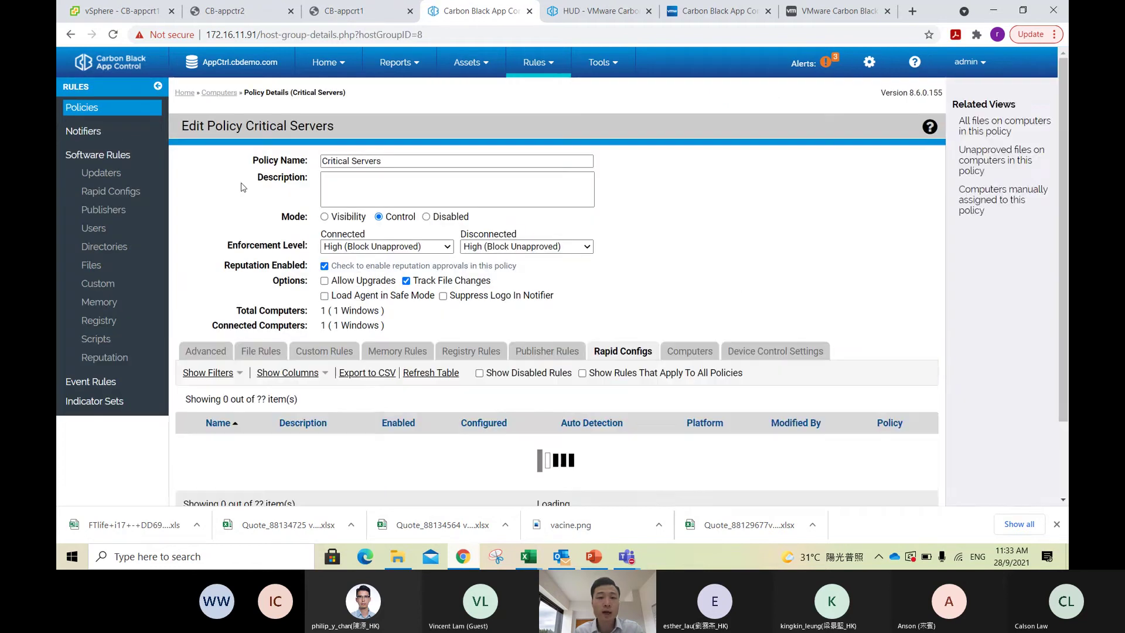
scroll(350, 283, "down", 4)
scroll(351, 284, "up", 4)
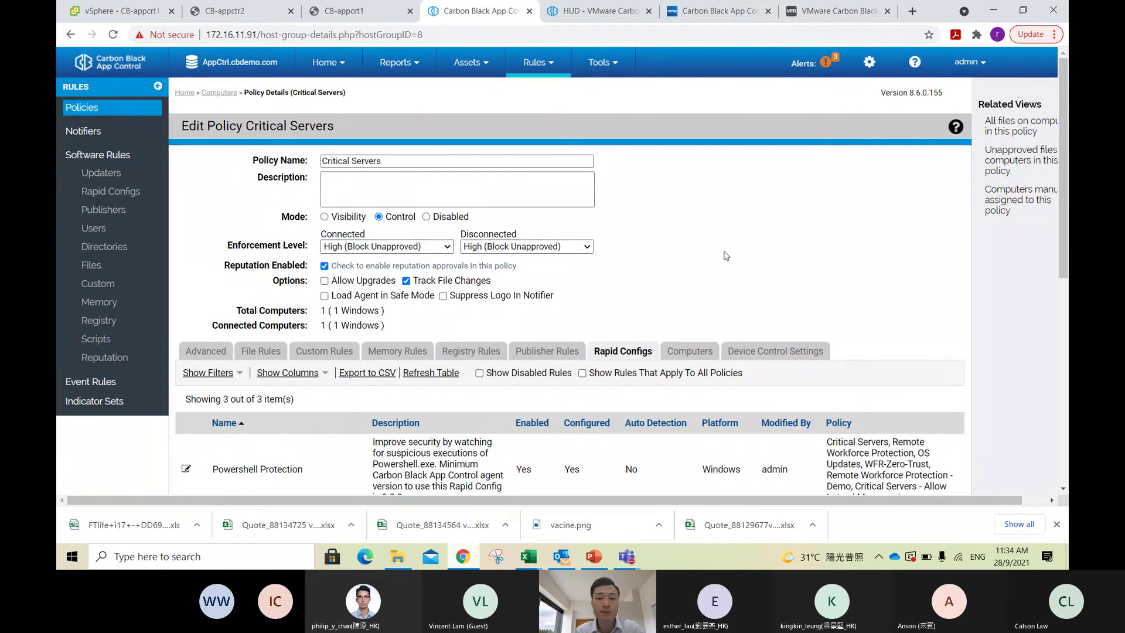
scroll(672, 263, "down", 3)
scroll(668, 246, "down", 2)
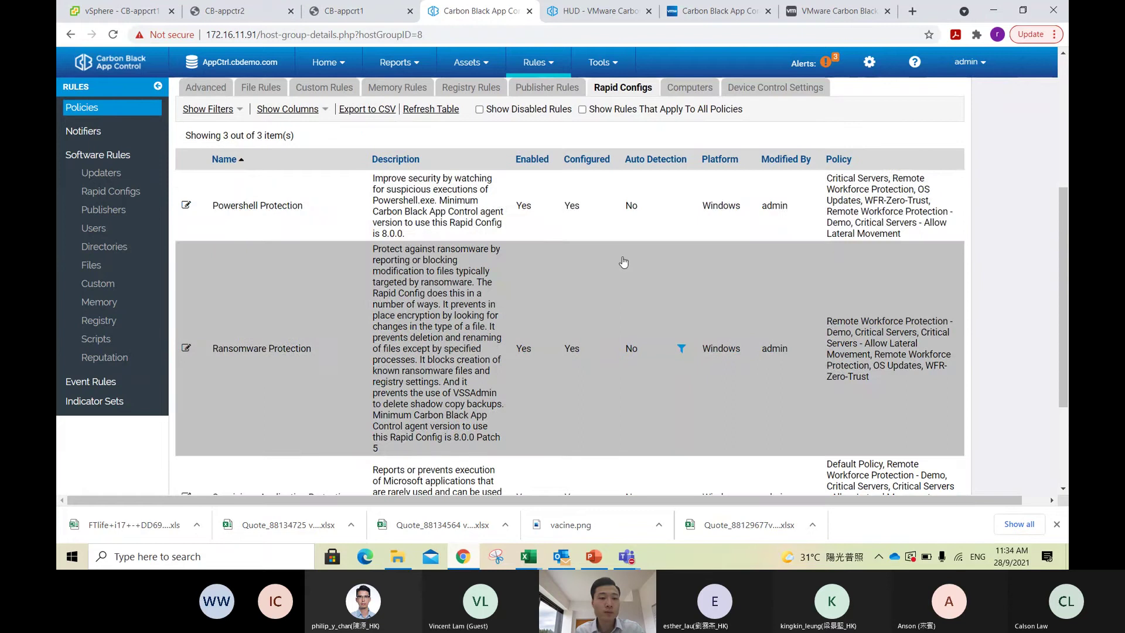
scroll(665, 229, "up", 1)
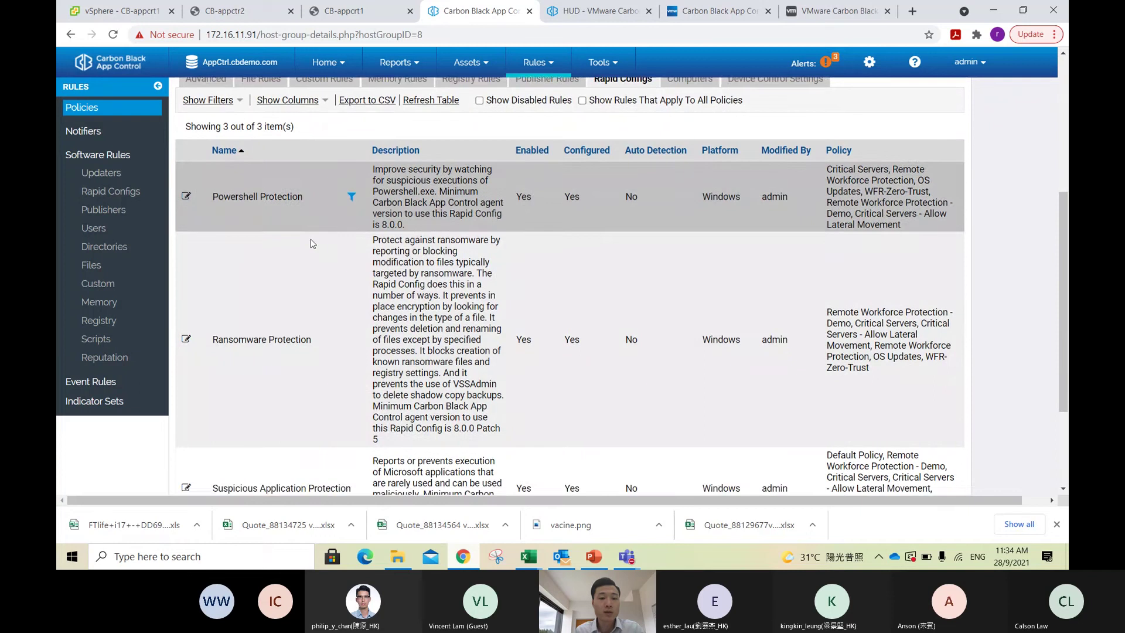
scroll(311, 243, "down", 2)
scroll(307, 341, "up", 2)
scroll(307, 341, "up", 1)
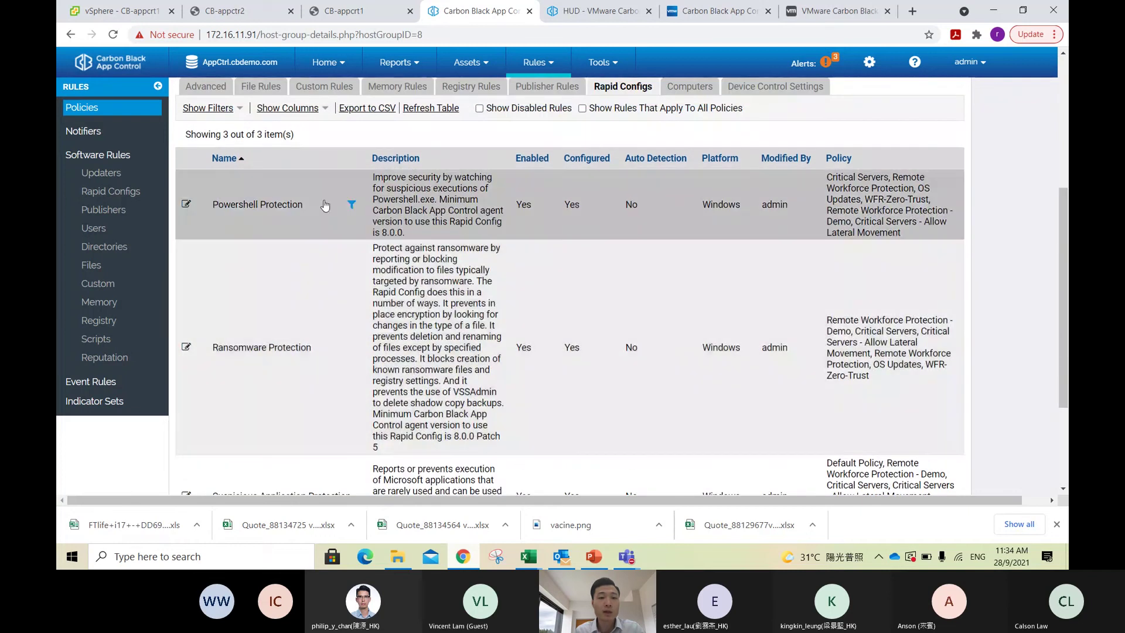
scroll(326, 218, "down", 2)
scroll(322, 289, "down", 1)
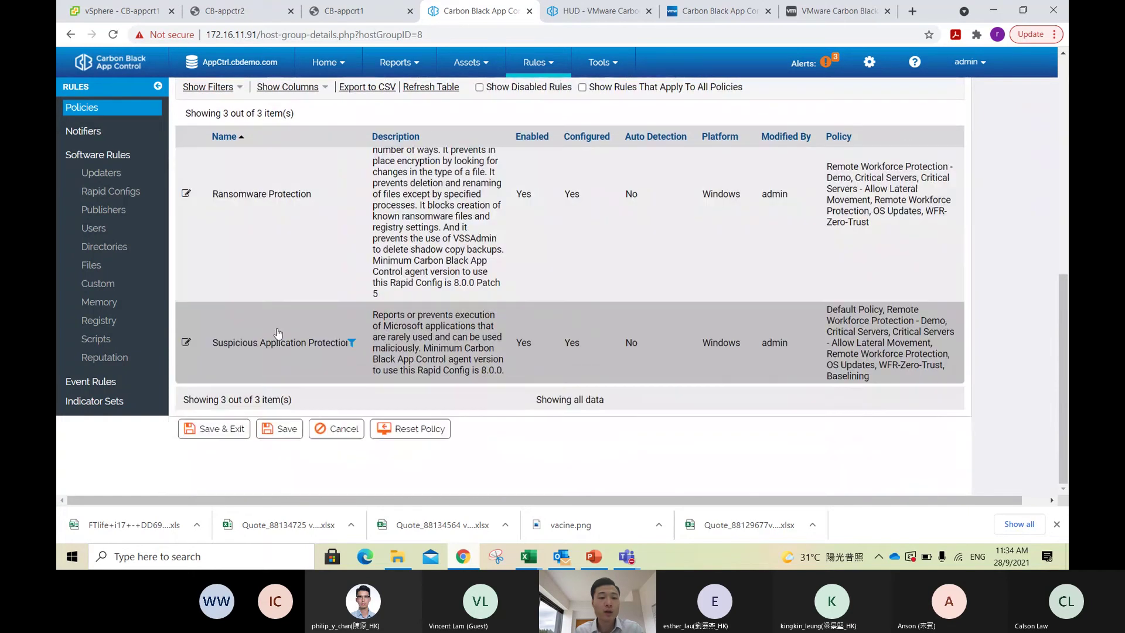
scroll(316, 331, "up", 1)
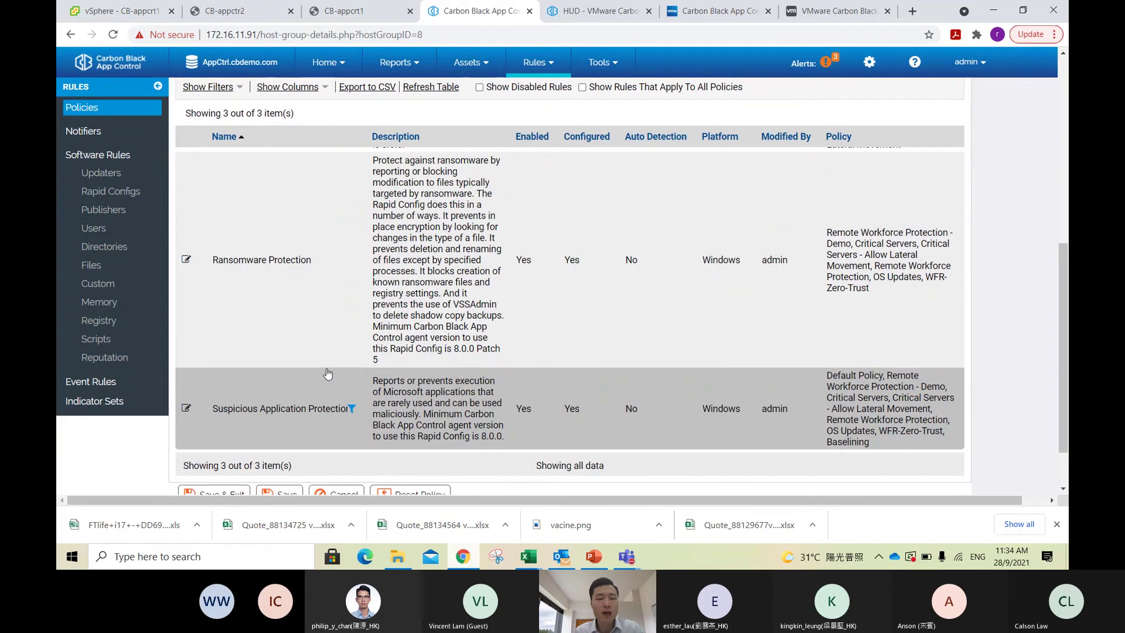
Step: Cancel out of the Critical Servers policy without saving any changes
scroll(328, 373, "up", 4)
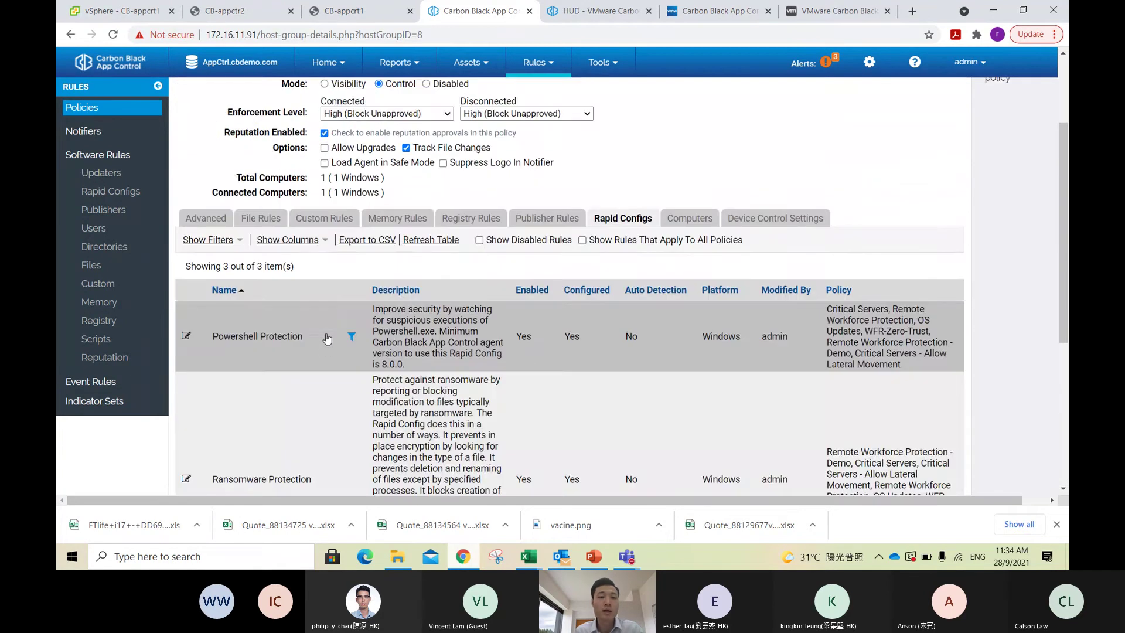
scroll(324, 342, "up", 3)
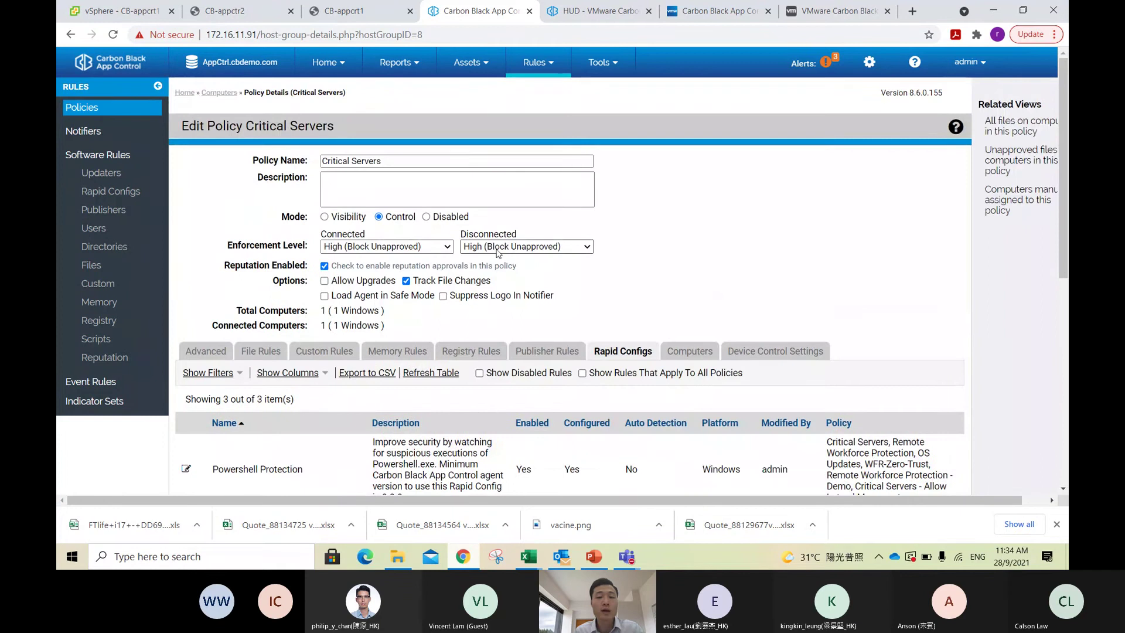
scroll(620, 298, "down", 3)
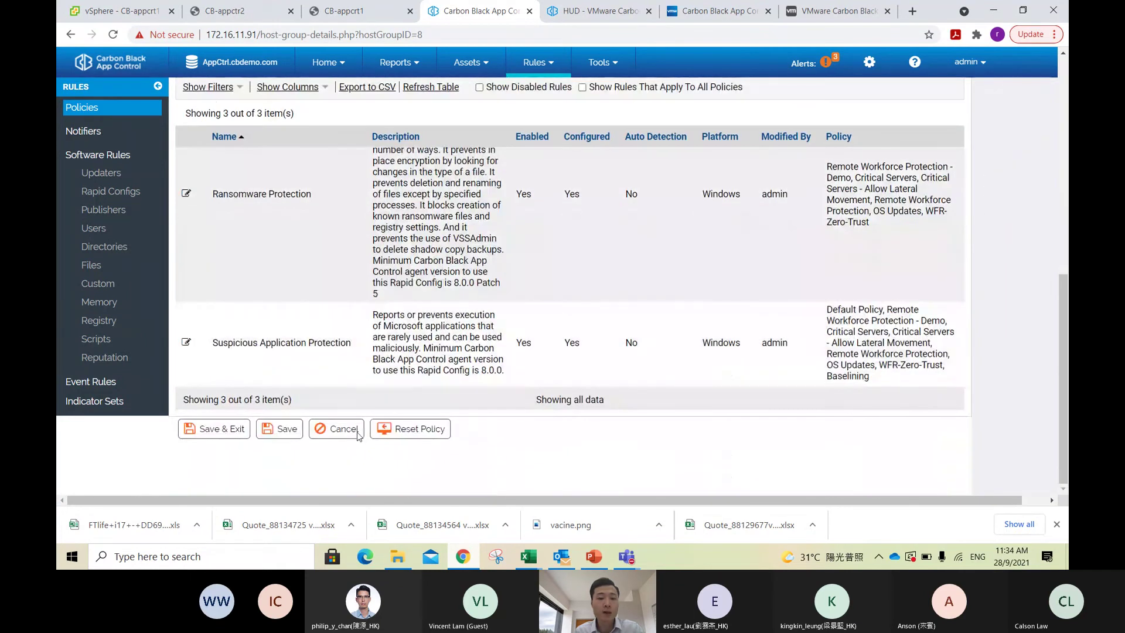
left_click(337, 429)
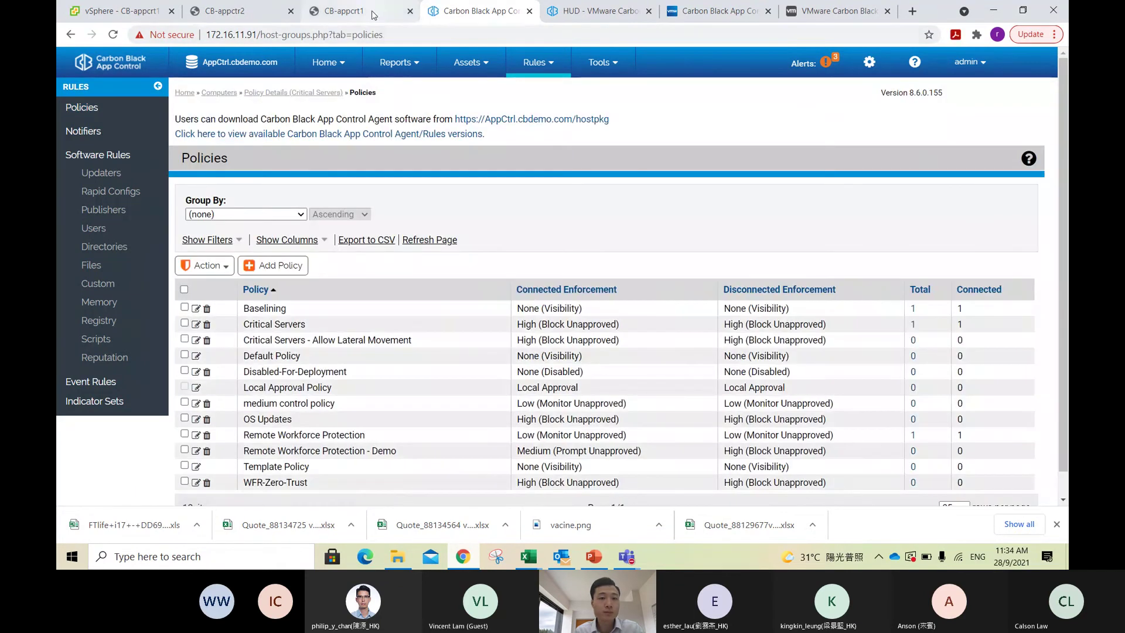
left_click(371, 13)
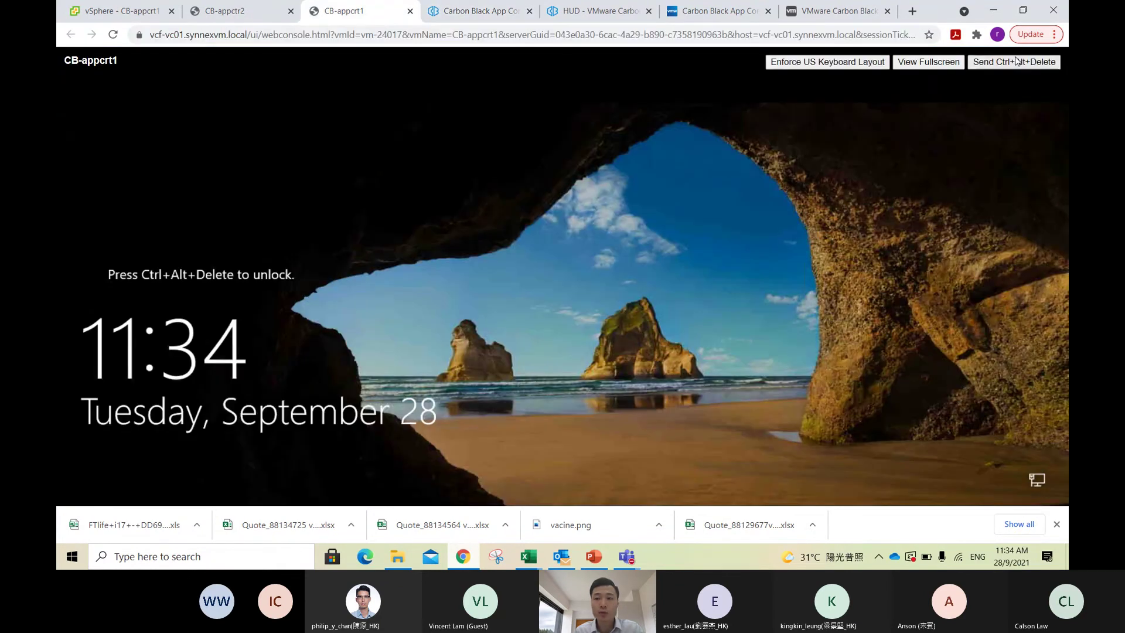
Step: Send Ctrl+Alt+Delete to CB-appcrt1 and sign in with the Administrator password
left_click(1014, 61)
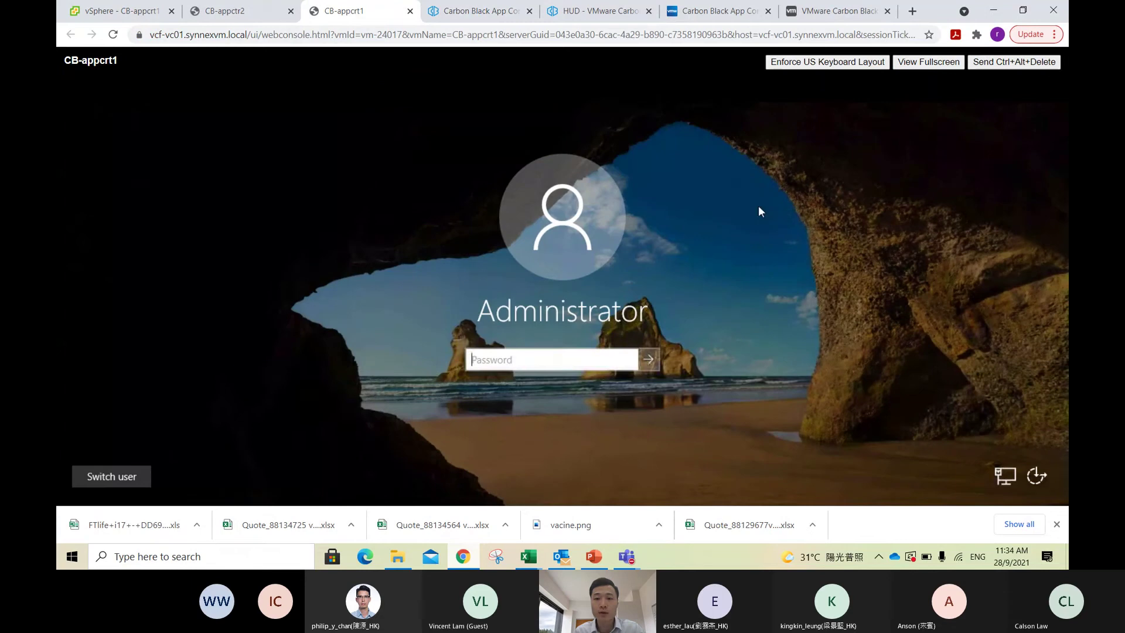
left_click(550, 363)
type("P••••••••••••••")
key("Return")
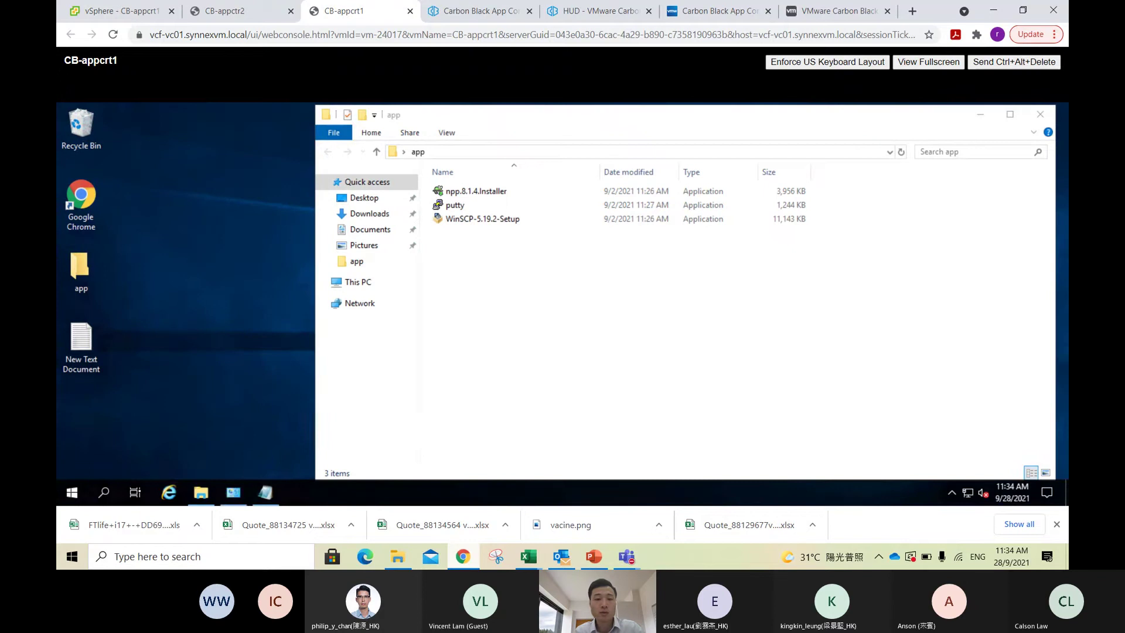
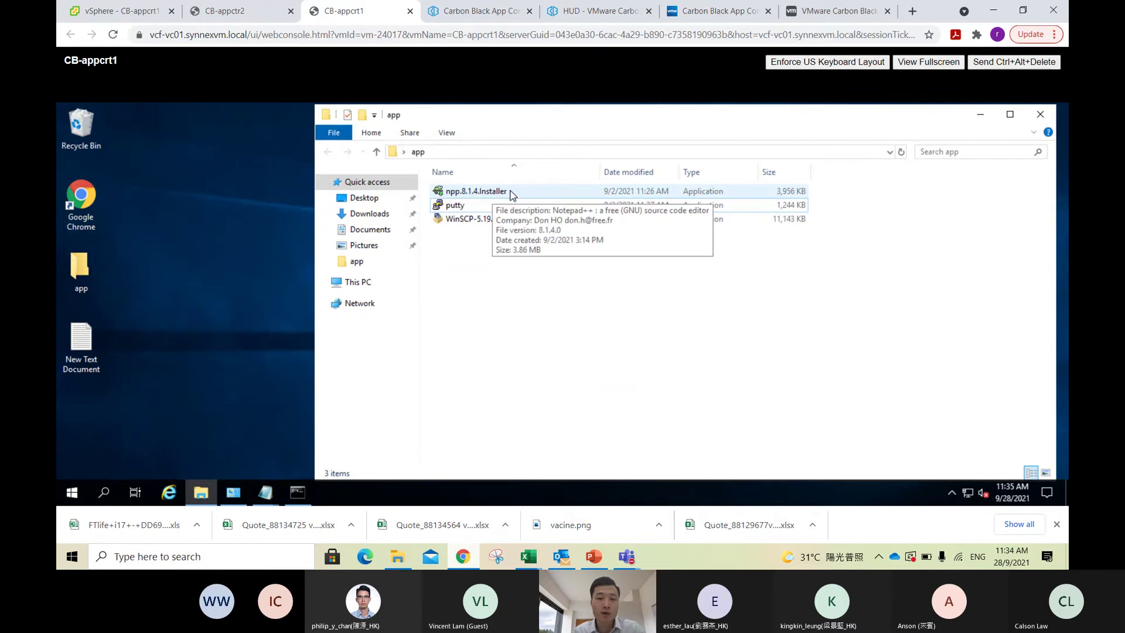
Step: Launch npp.8.1.4.installer and highlight the reason Carbon Black gives for blocking it
double_click(507, 188)
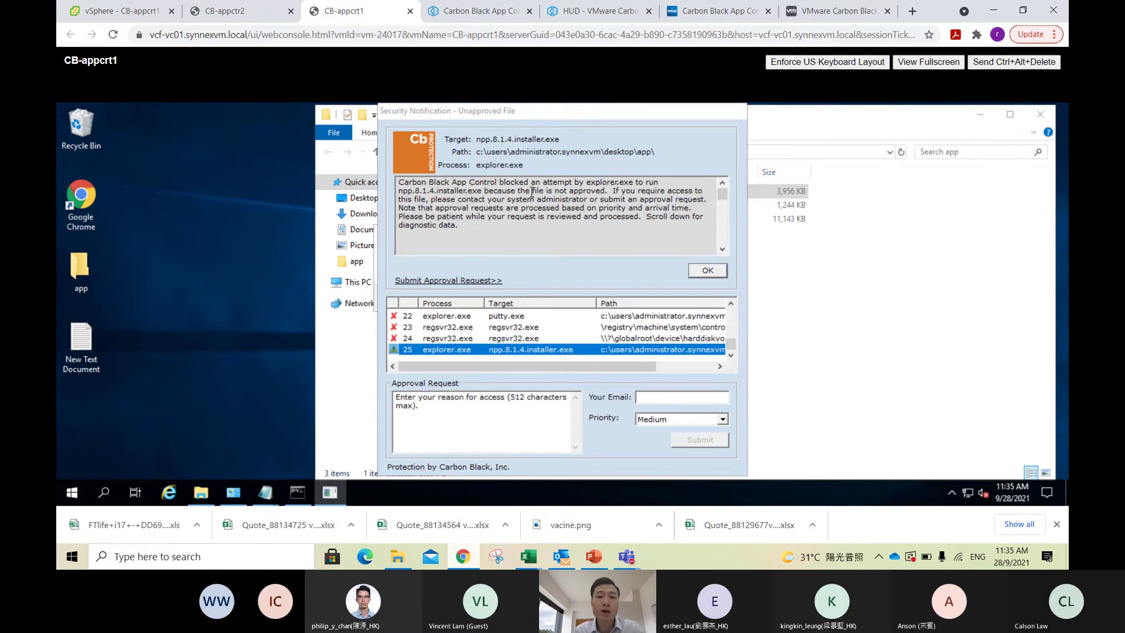
left_click_drag(607, 191, 401, 191)
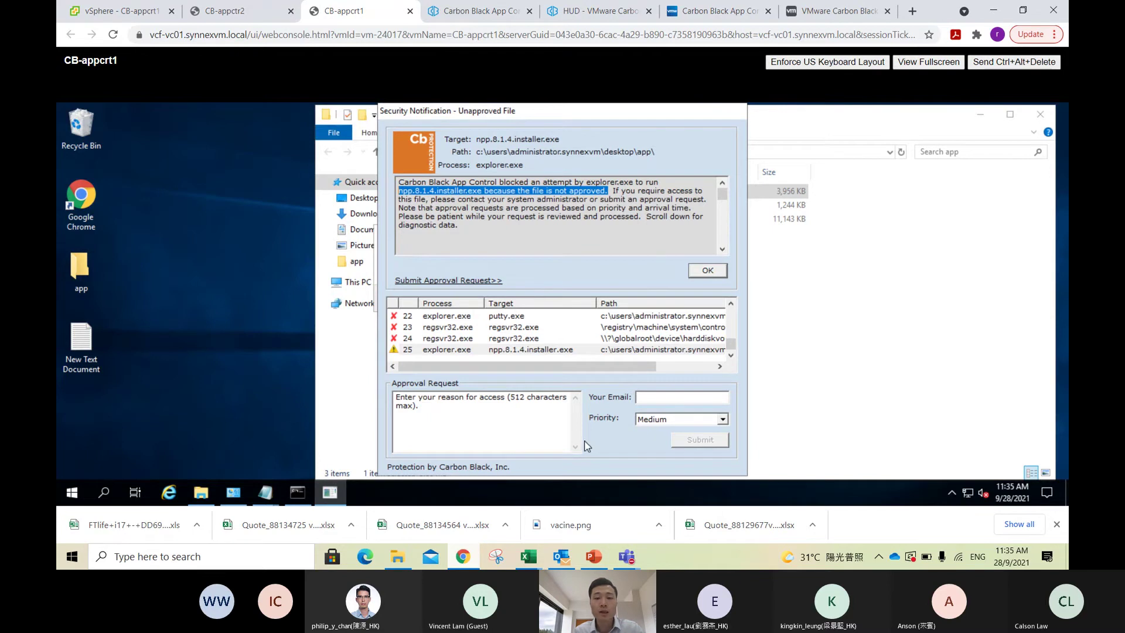
Step: Submit a High-priority approval request with reason 'testing' and no e-mail, then dismiss the access error
left_click(678, 420)
left_click(680, 446)
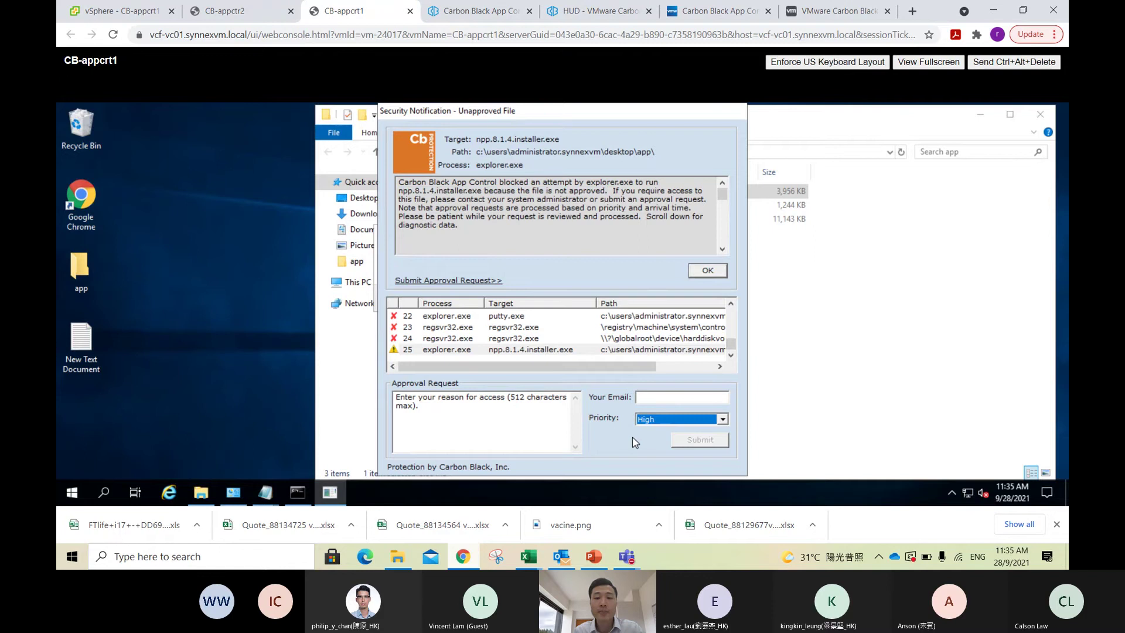
left_click(651, 399)
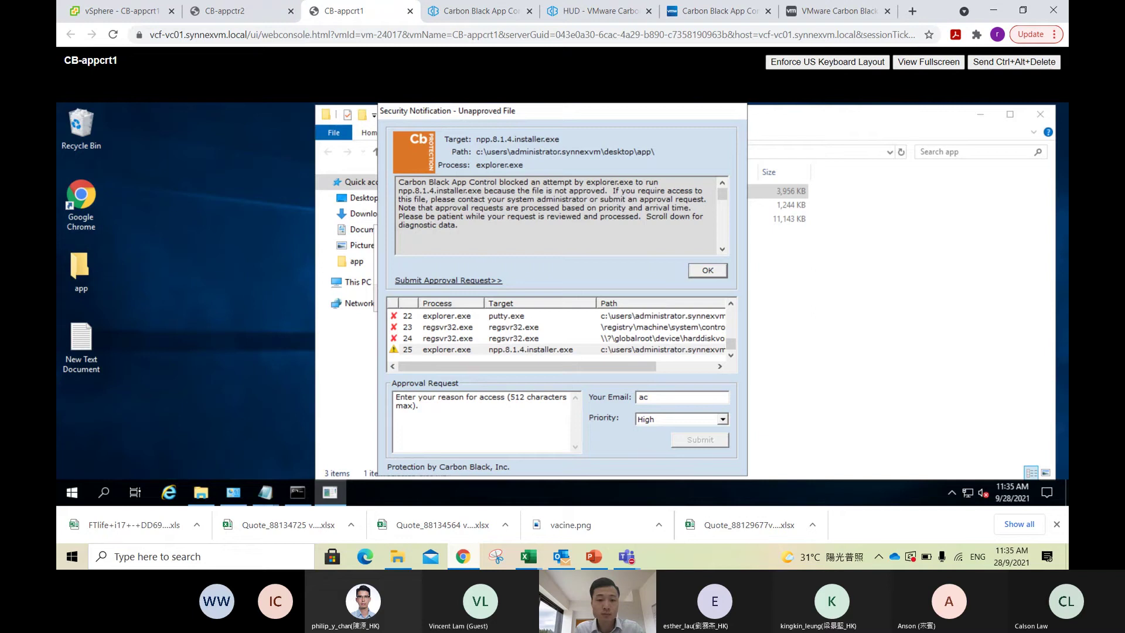
left_click(503, 404)
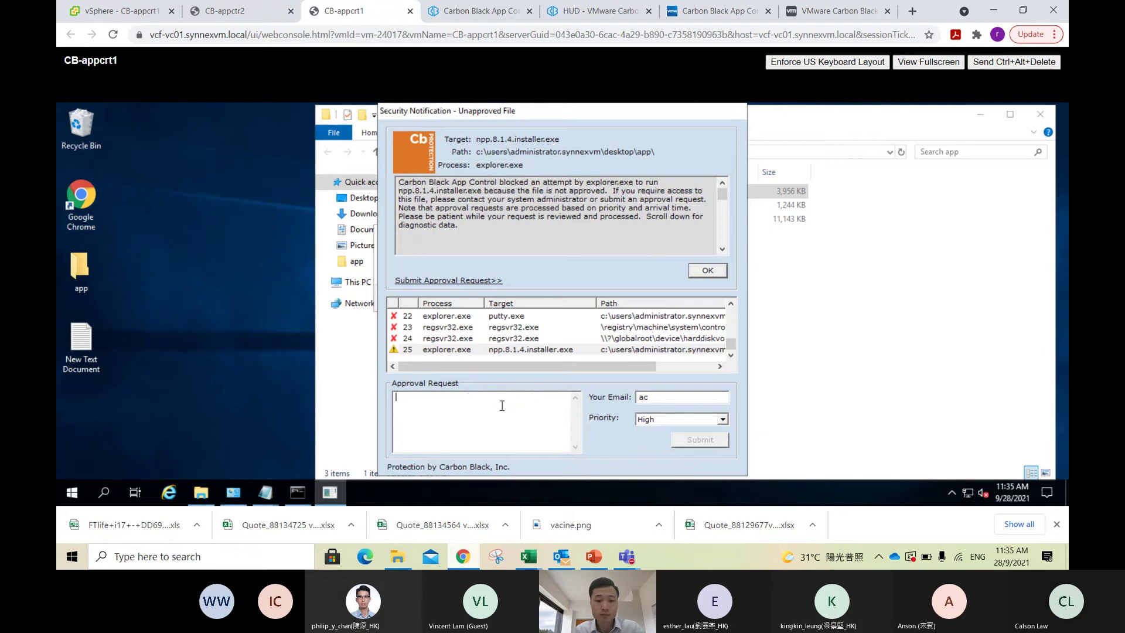
type("testing")
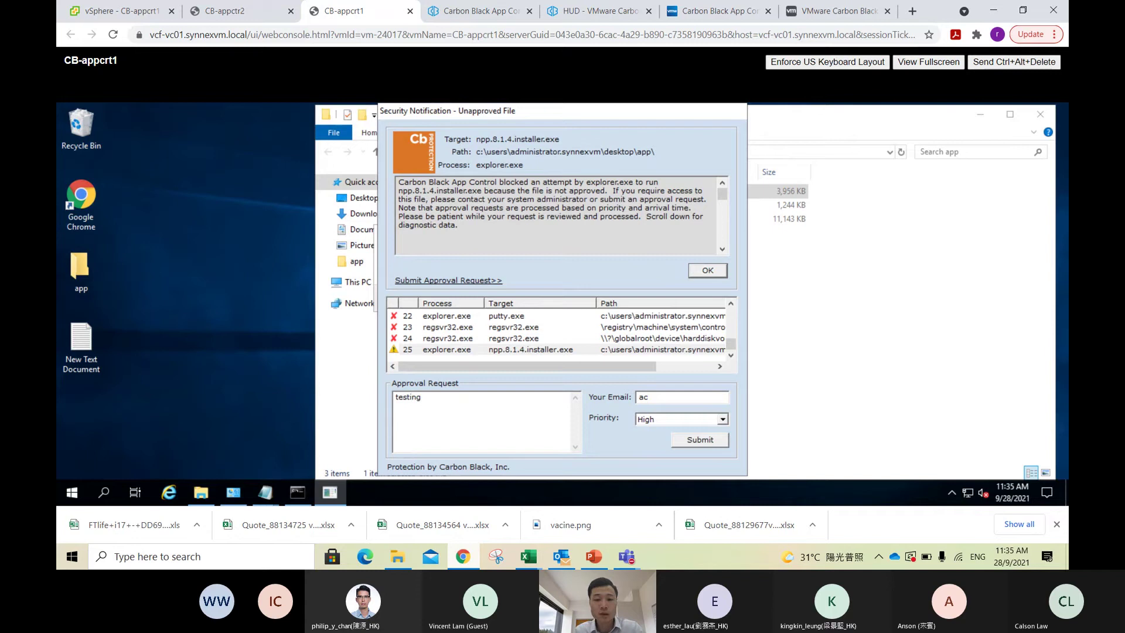
key("BackSpace")
key("BackSpace")
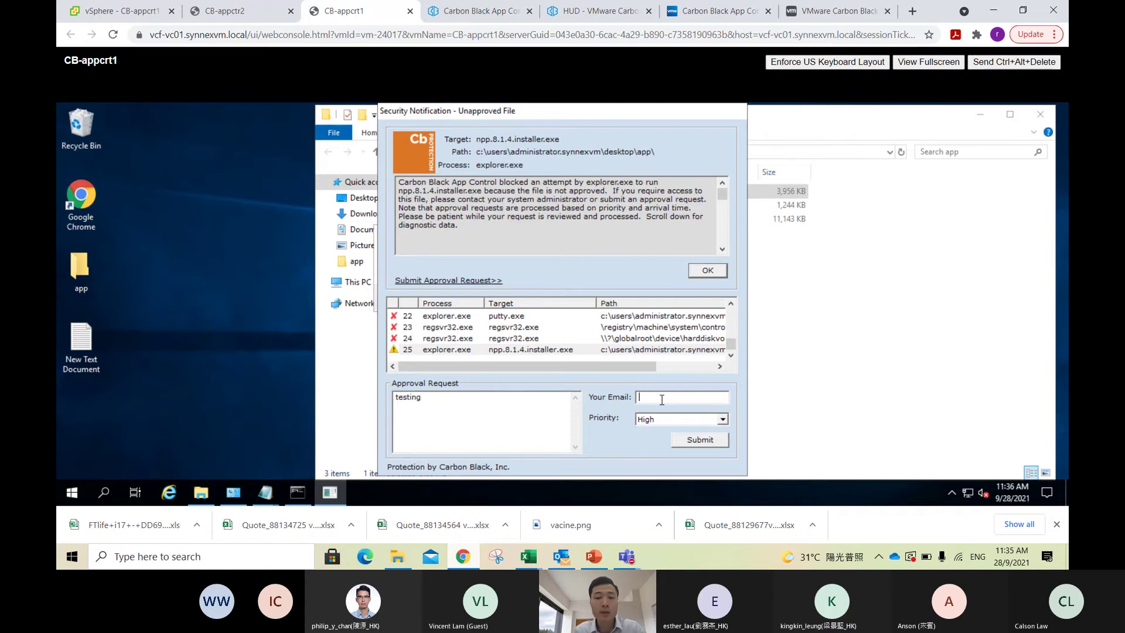
left_click(698, 439)
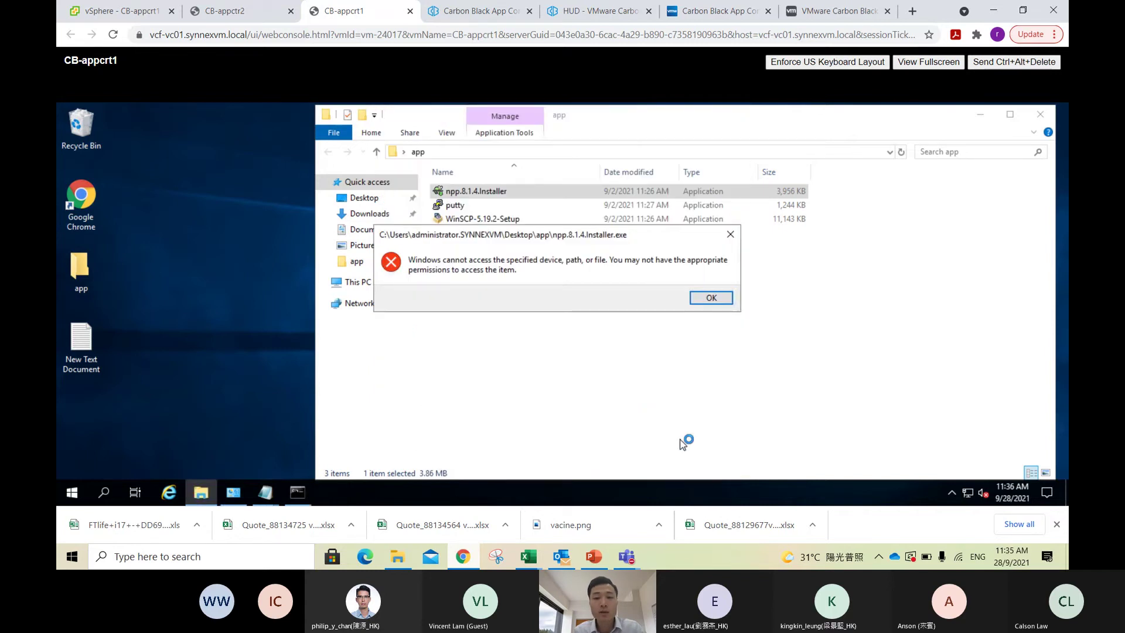
left_click(710, 297)
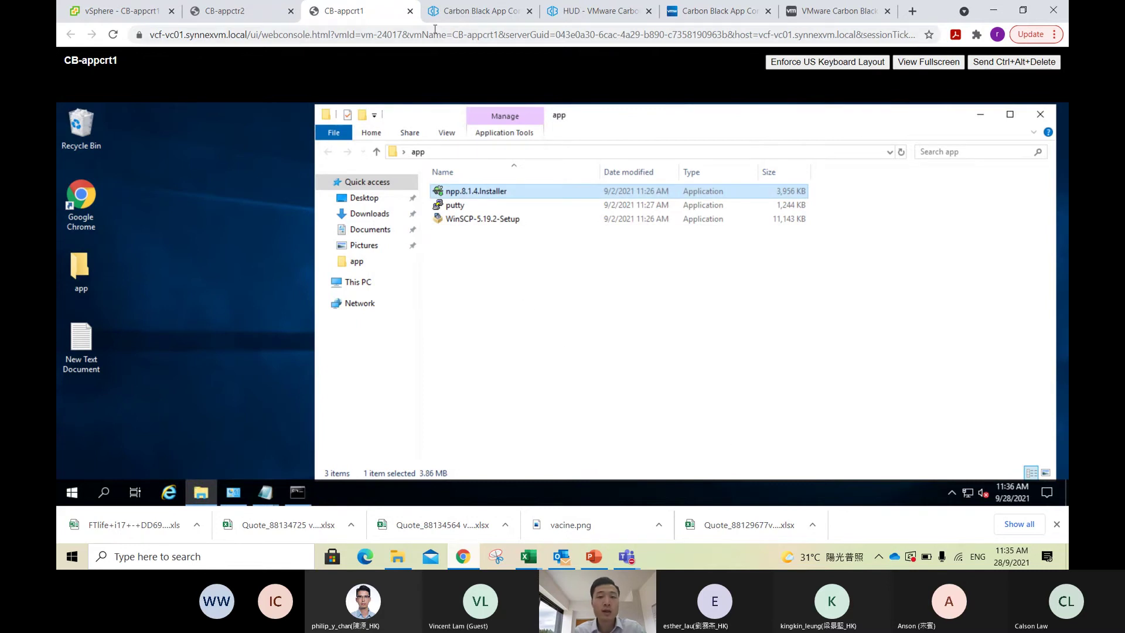
Step: Filter Tools > Approval Requests to Not Resolved and open the npp.8.1.4.installer.exe request
left_click(468, 16)
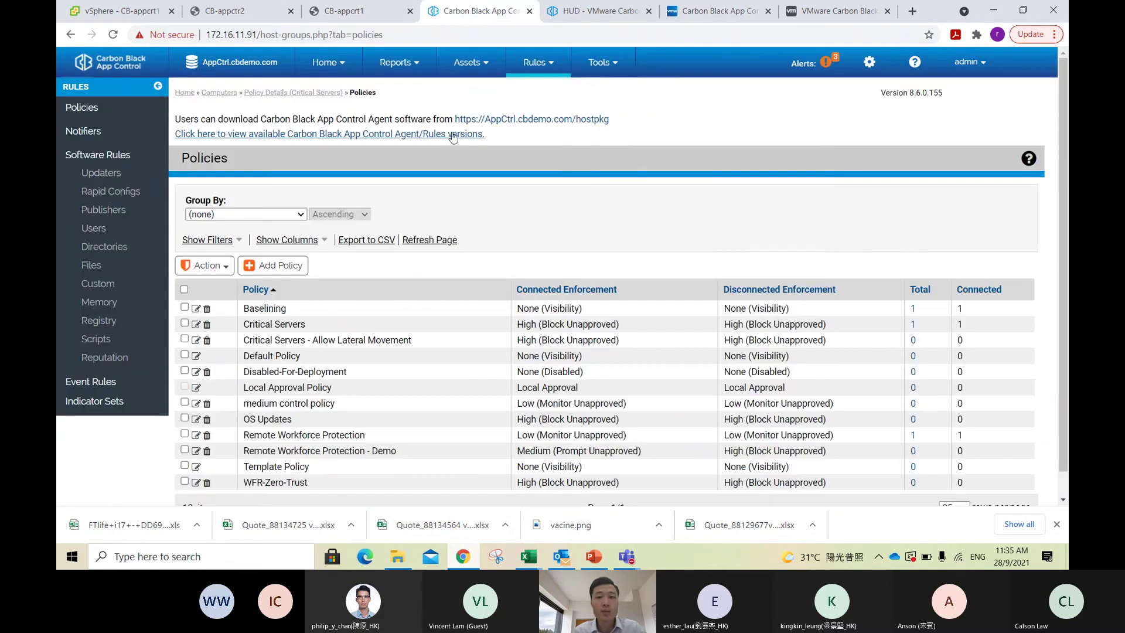
mouse_move(609, 71)
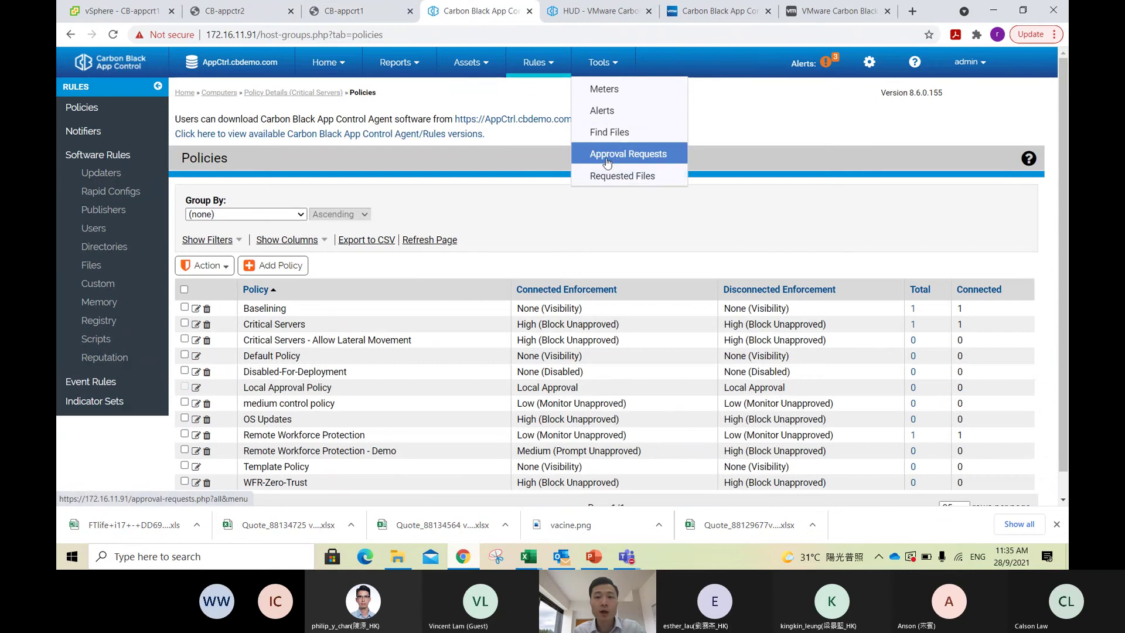
left_click(685, 152)
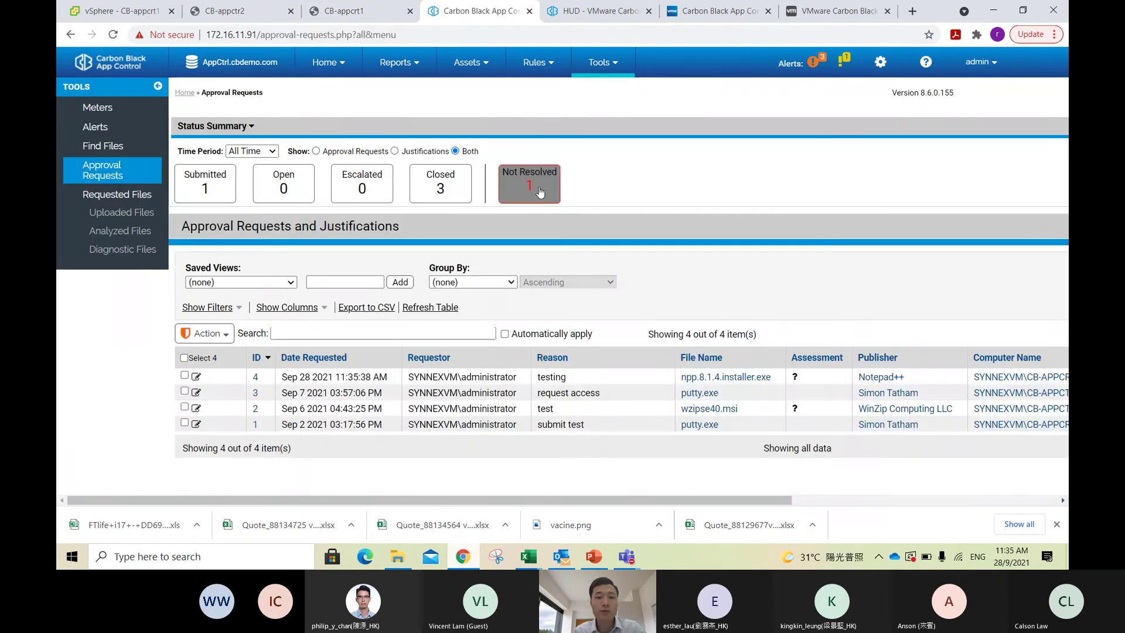
left_click(531, 184)
scroll(604, 189, "down", 1)
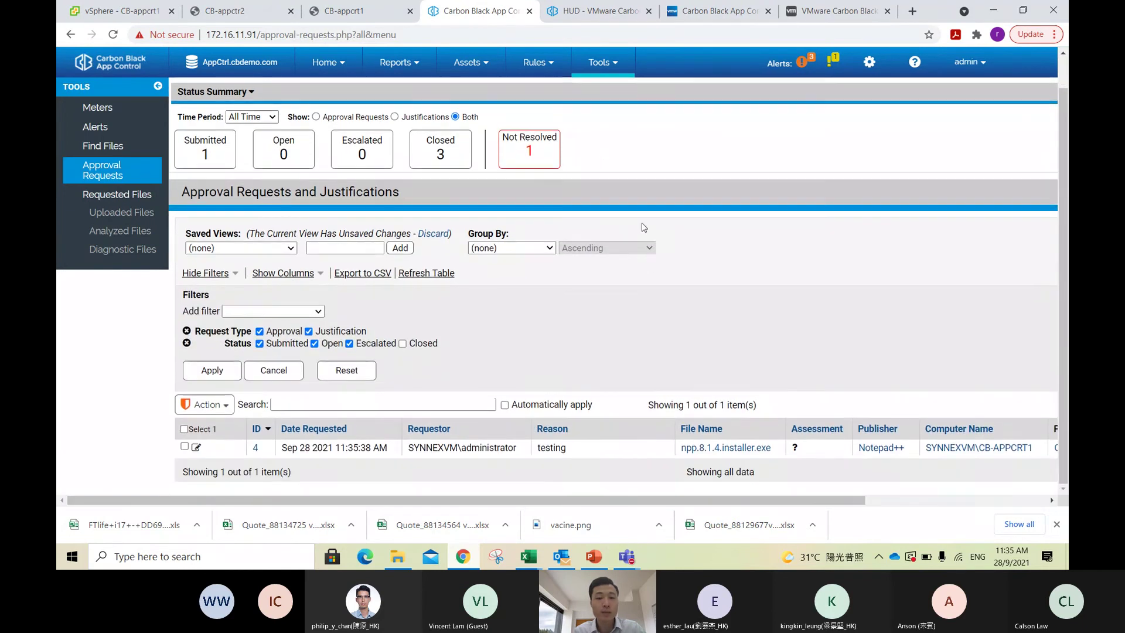
mouse_move(422, 439)
mouse_move(895, 453)
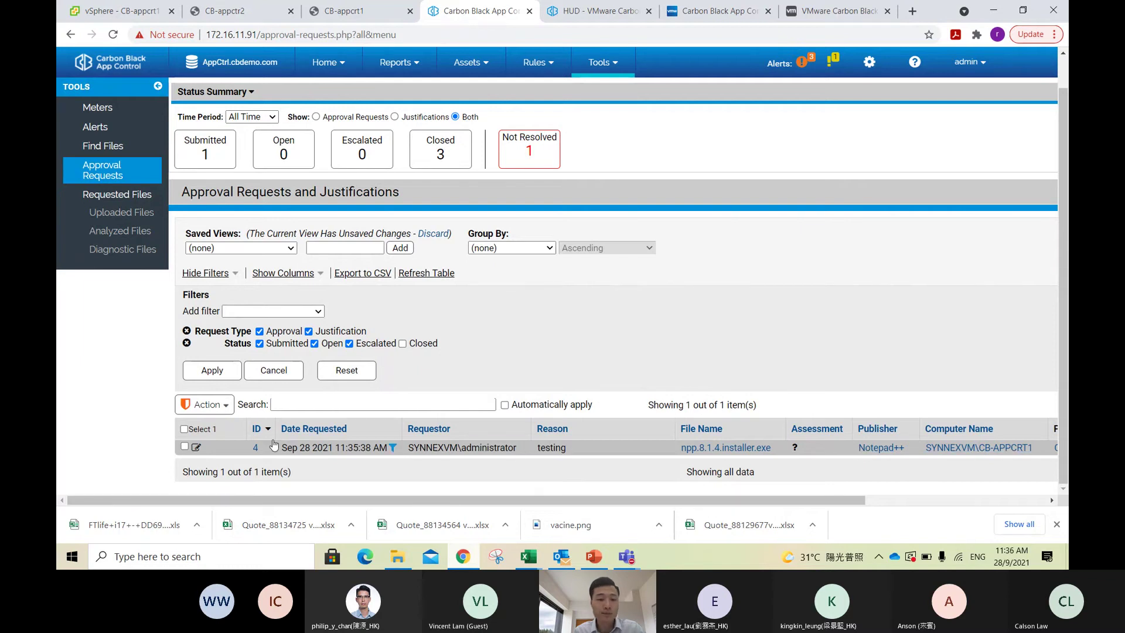
left_click(198, 447)
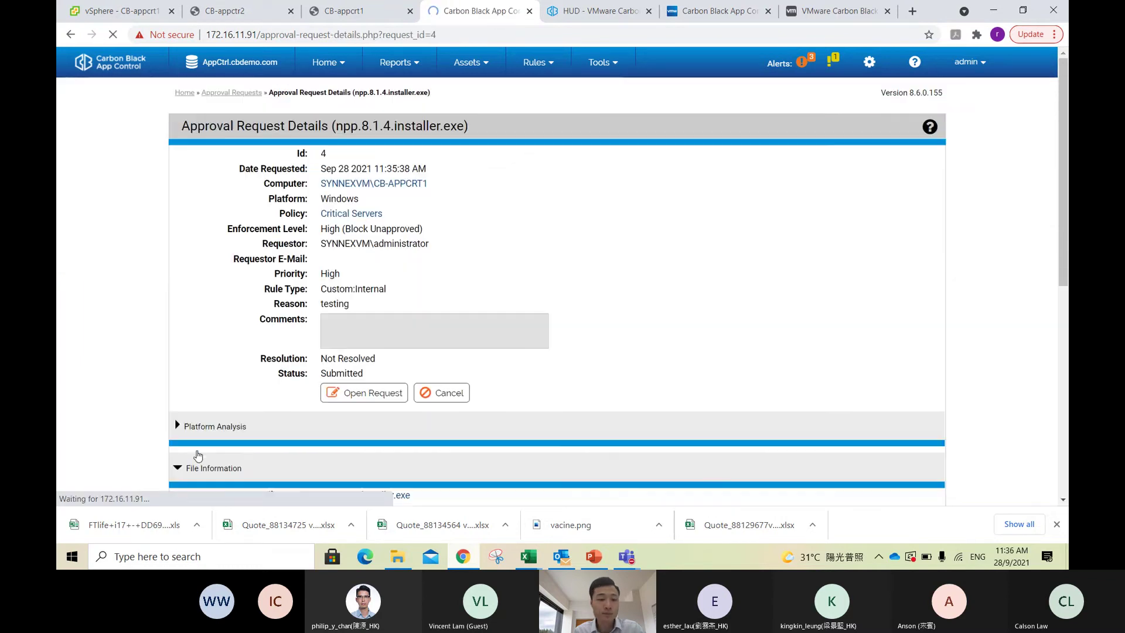
Step: Review the installer's file name, publisher trust state and product version 8.14
scroll(647, 320, "down", 3)
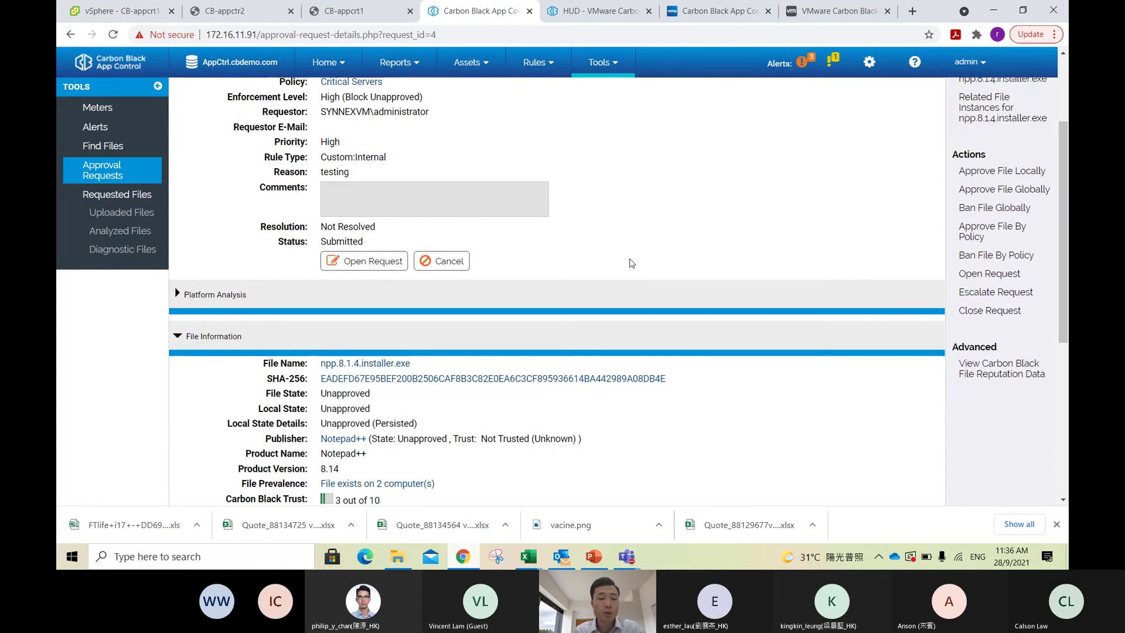
scroll(541, 213, "down", 3)
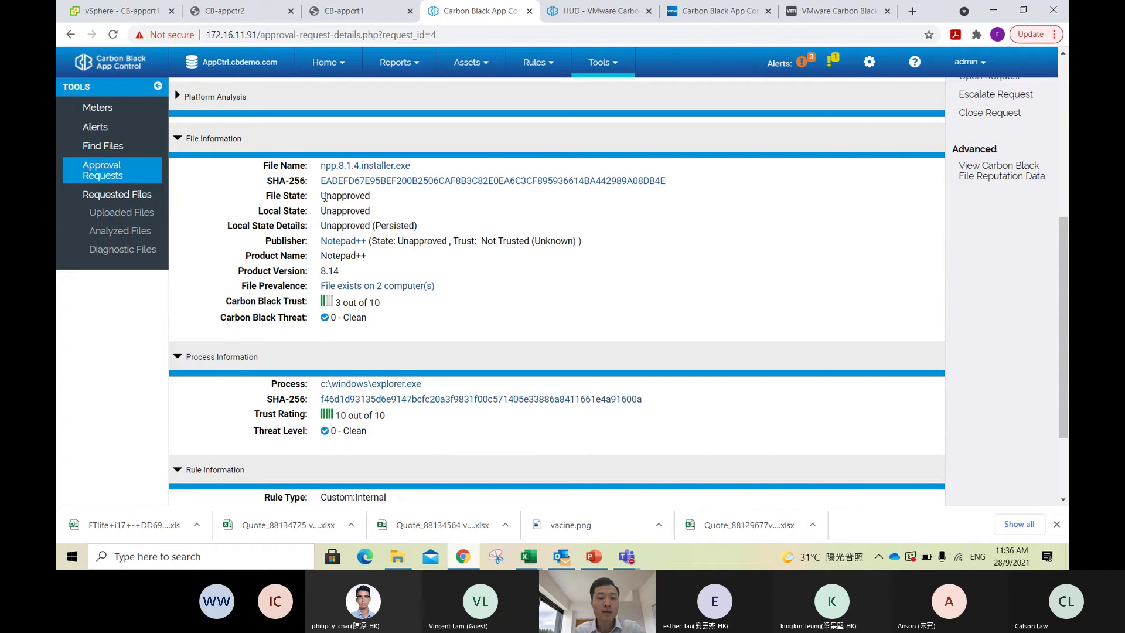
mouse_move(324, 197)
left_mouse_down()
mouse_move(398, 205)
mouse_move(321, 182)
left_mouse_up()
left_click_drag(422, 164, 319, 165)
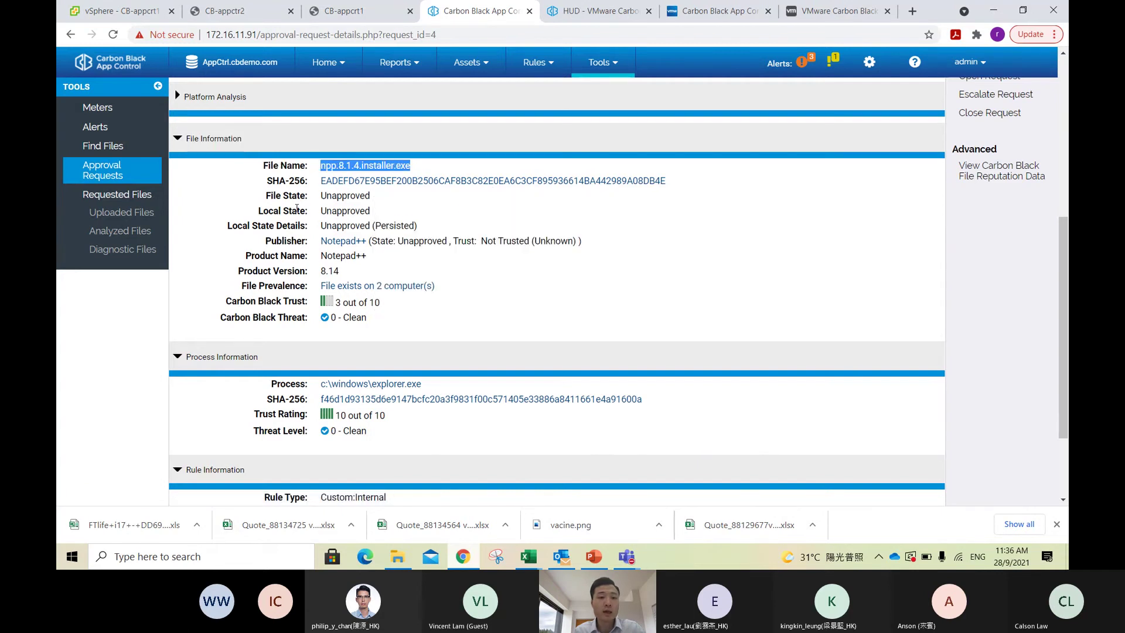
left_click(381, 270)
left_click_drag(583, 241, 304, 251)
left_click(394, 259)
left_click_drag(359, 276, 290, 271)
left_click(284, 302)
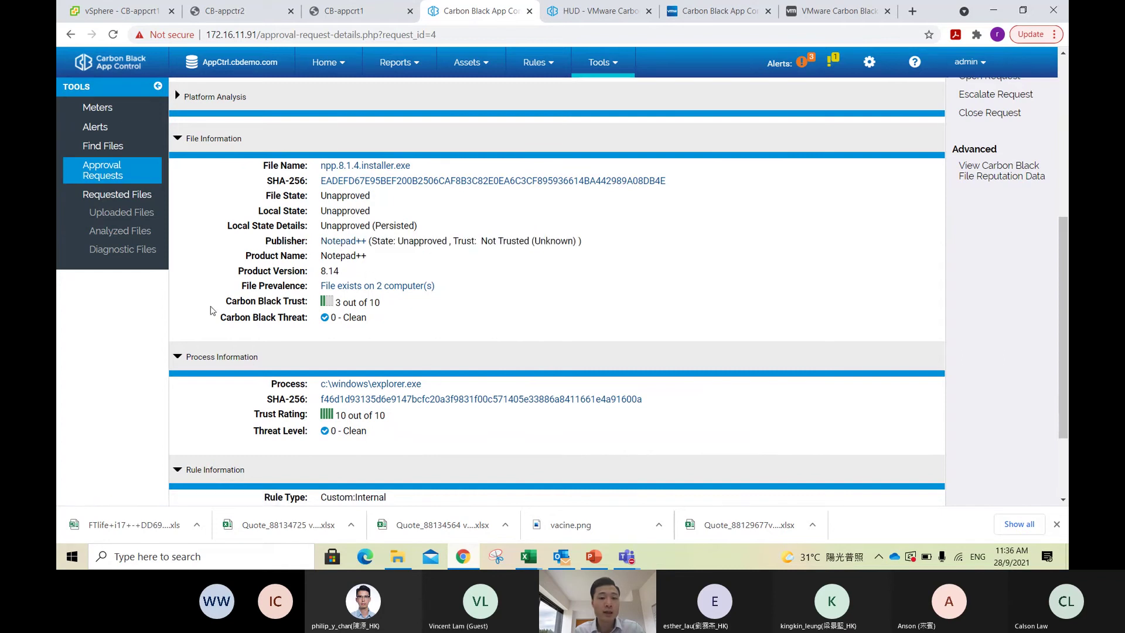
Step: Check the Carbon Black Trust score of 3 out of 10 and the 0 - Clean threat rating
left_click_drag(224, 301, 309, 301)
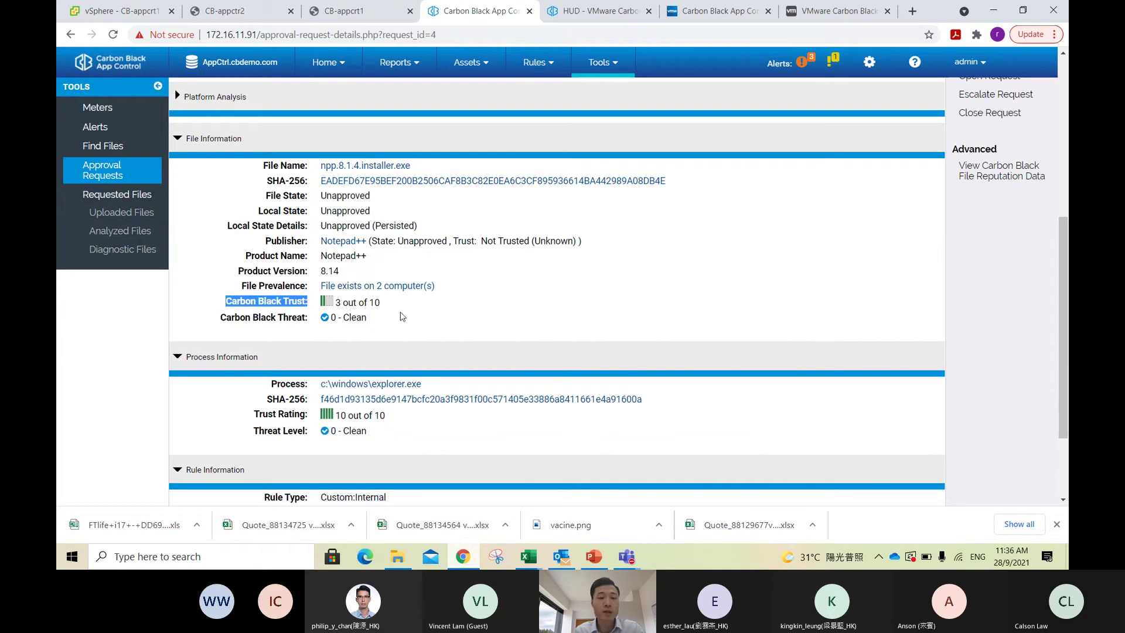
left_click_drag(397, 307, 318, 306)
left_click(382, 307)
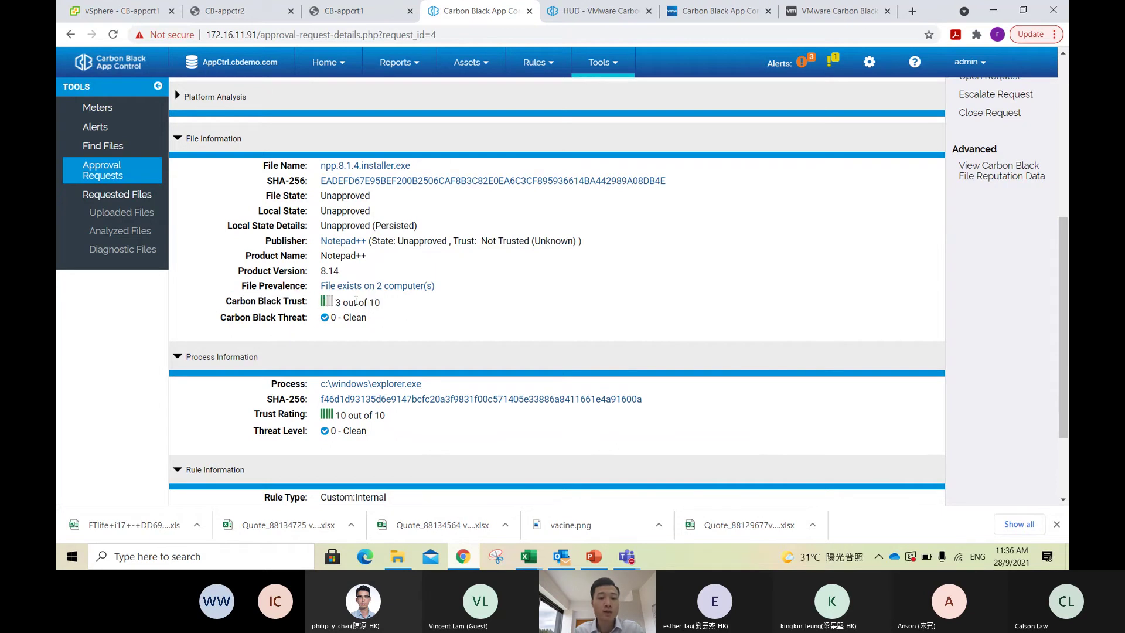
left_click_drag(382, 306, 215, 304)
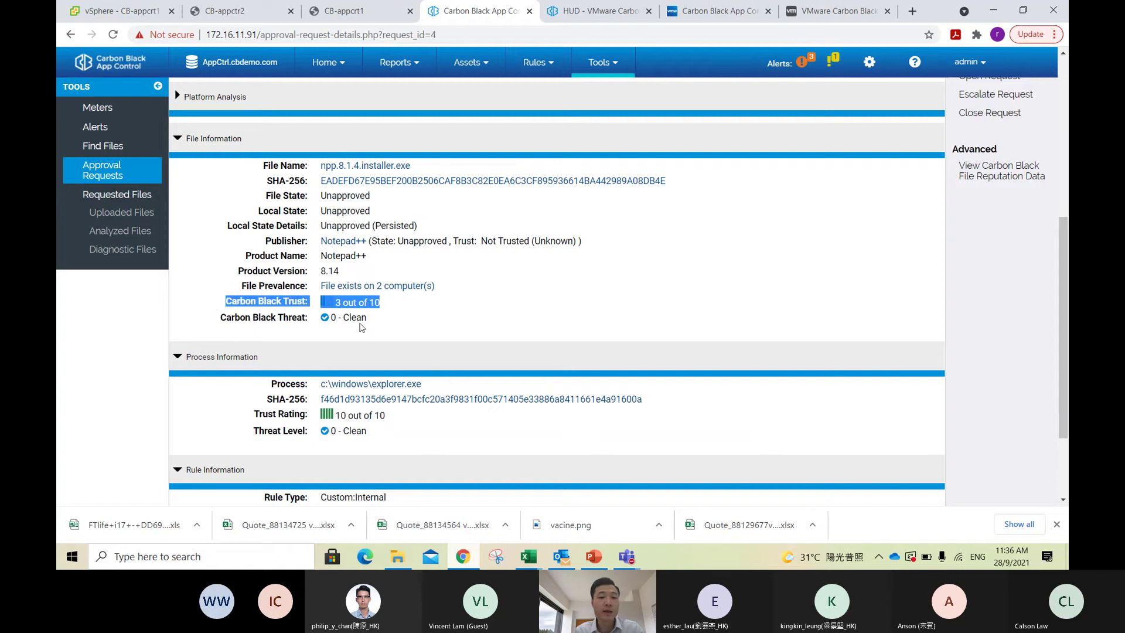
left_click(394, 326)
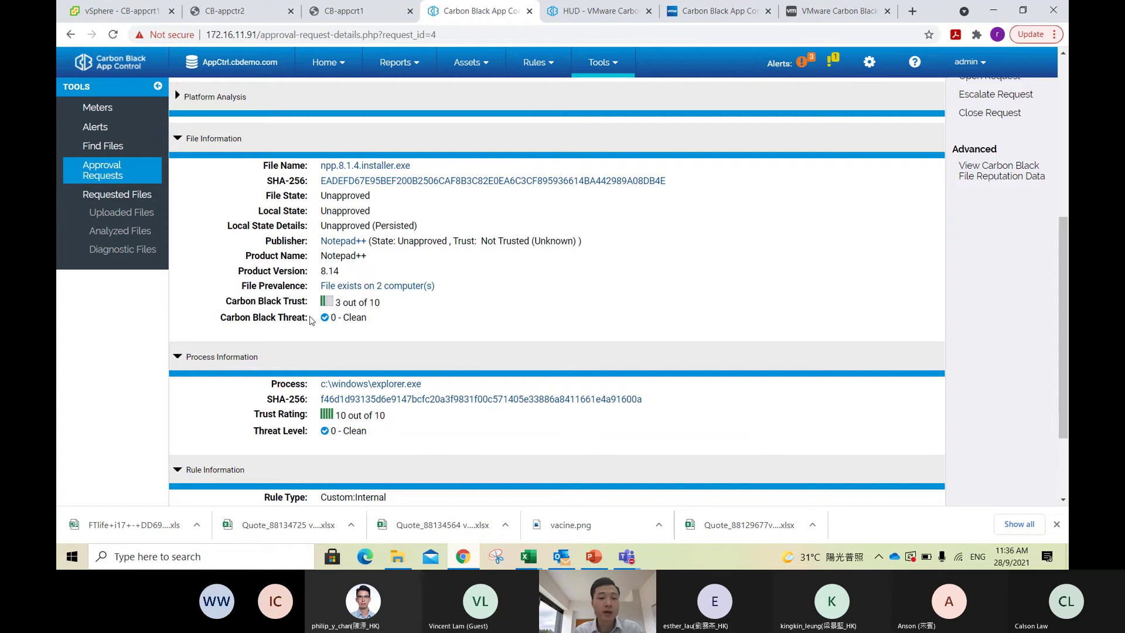
left_click_drag(309, 320, 283, 318)
left_click(341, 317)
left_click_drag(373, 320, 321, 322)
left_click(422, 326)
left_click_drag(407, 309, 287, 300)
left_click(491, 319)
scroll(507, 314, "down", 1)
scroll(507, 313, "down", 1)
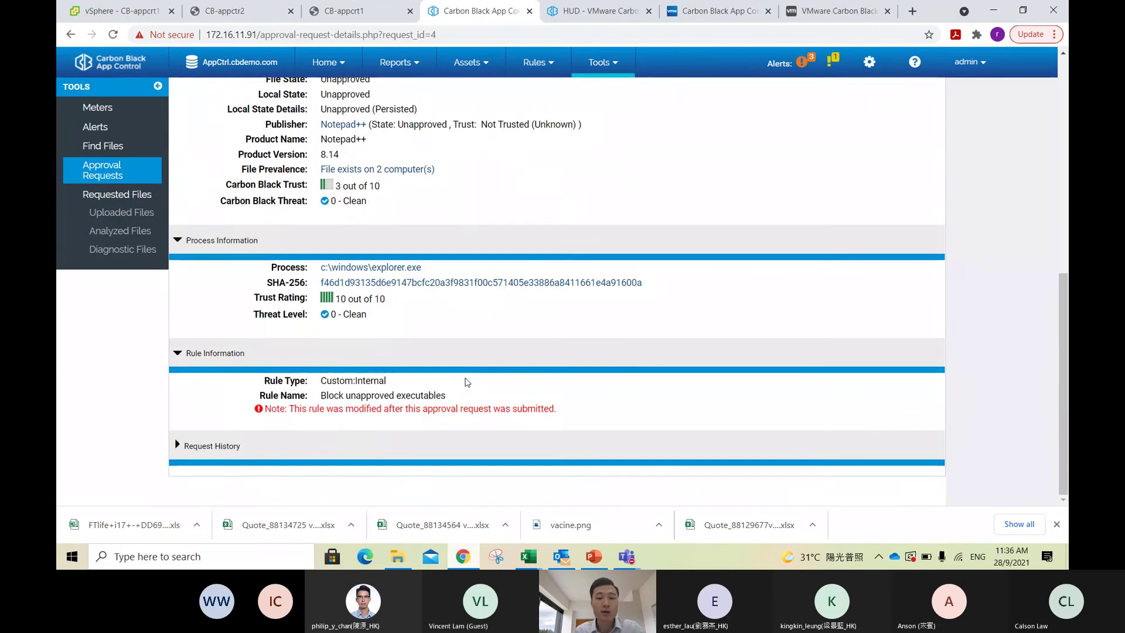
scroll(462, 380, "up", 5)
scroll(462, 379, "up", 2)
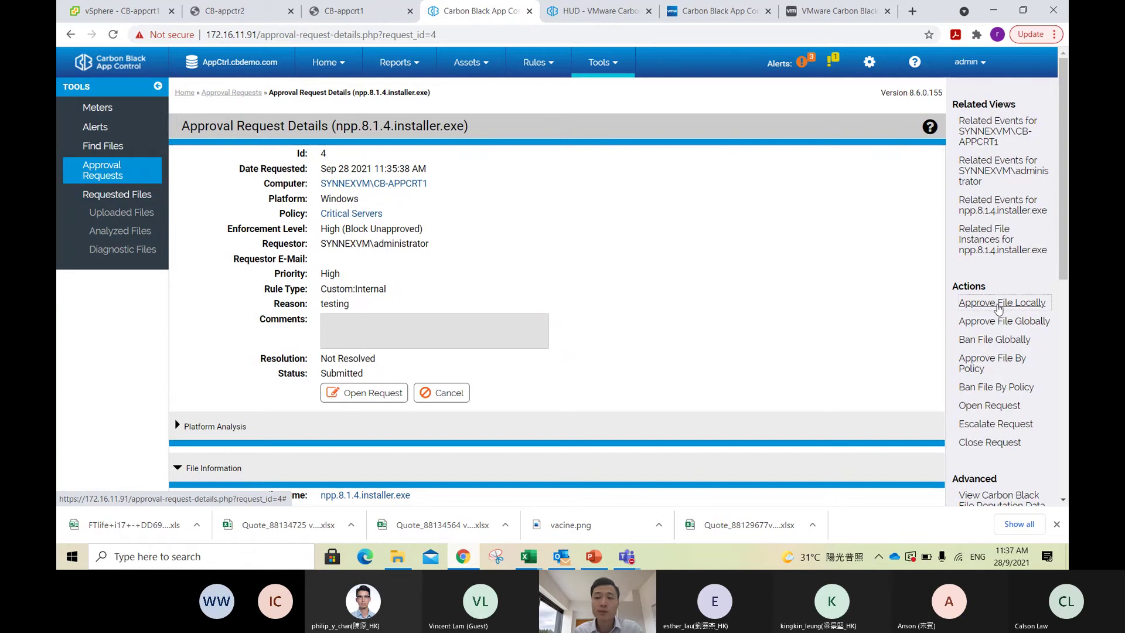
Step: Approve npp.8.1.4.installer.exe locally, resolve its request, and return to the CB-appcrt1 VM console
left_click(999, 309)
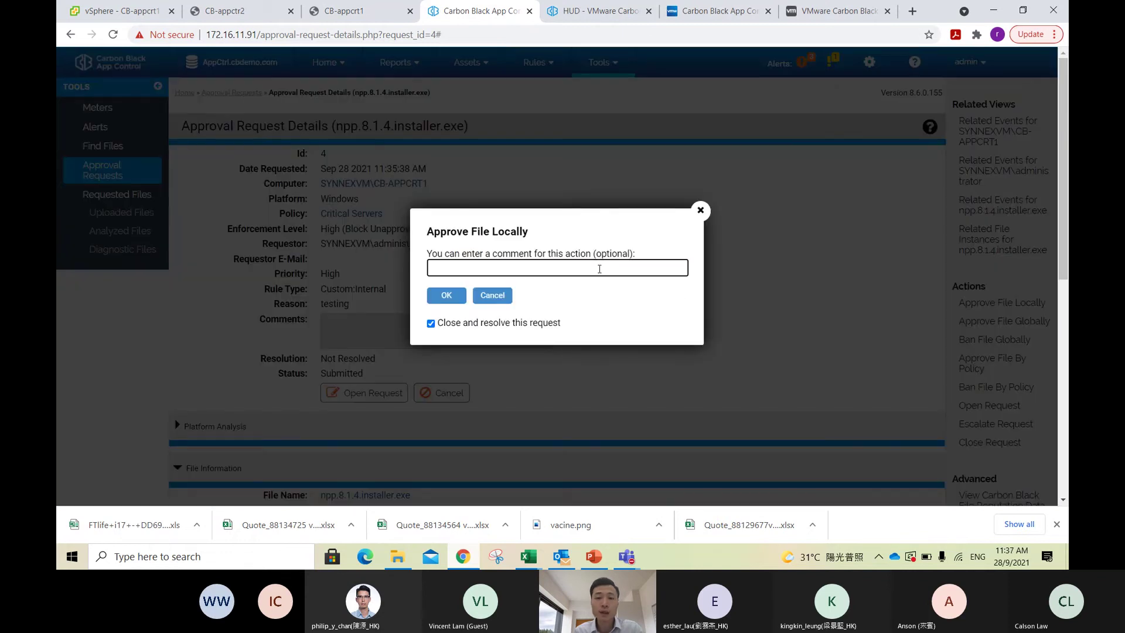
left_click(445, 295)
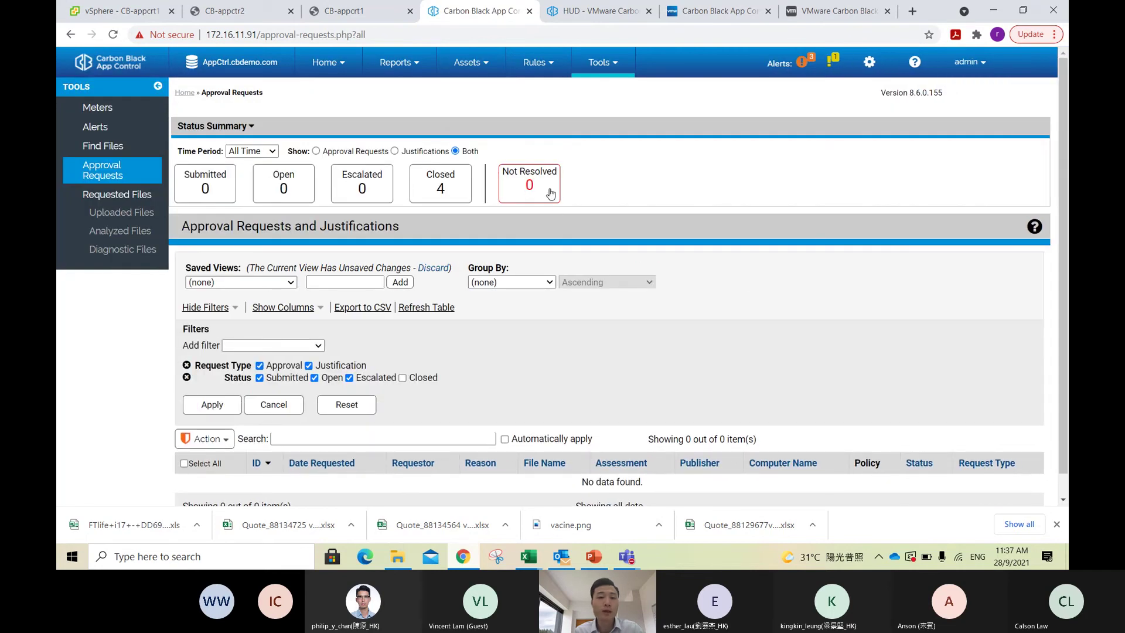
scroll(554, 275, "down", 1)
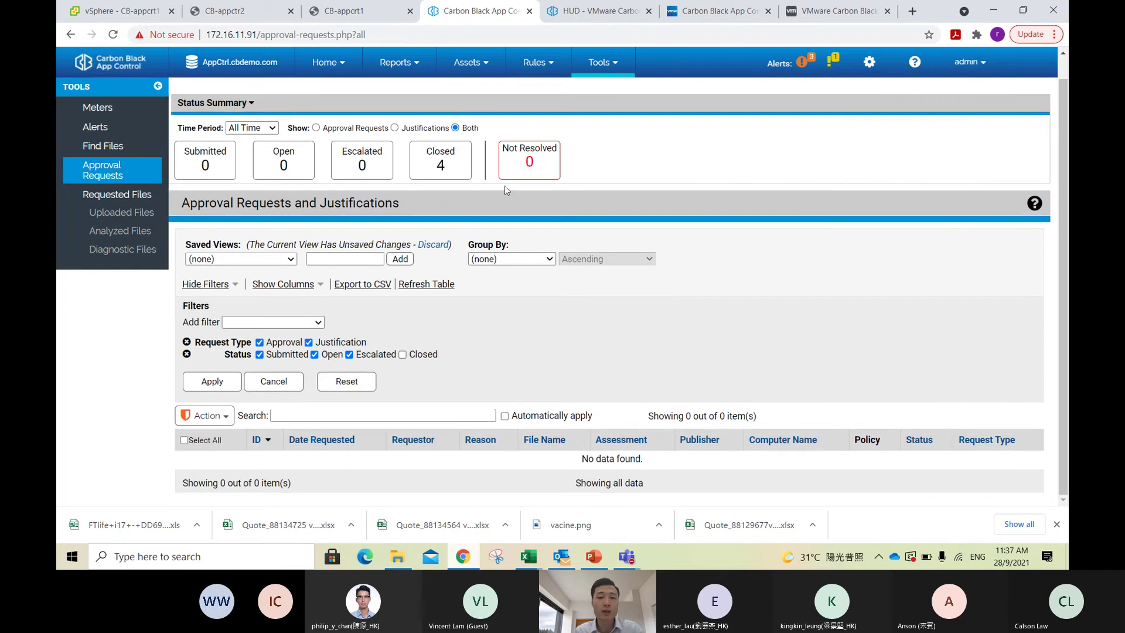
left_click(362, 17)
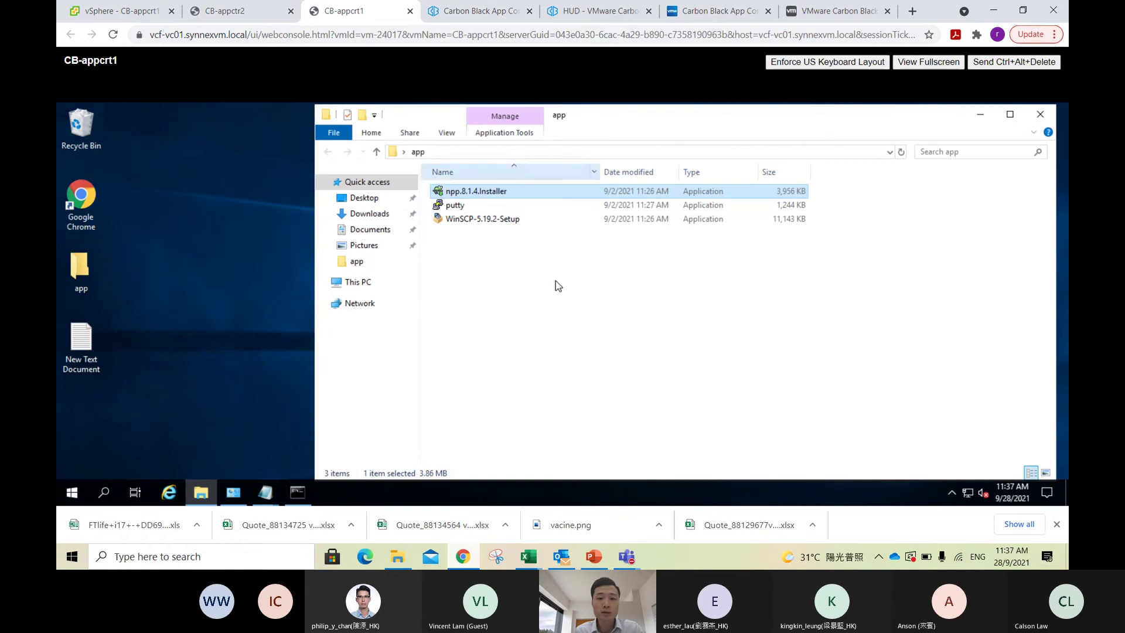
double_click(488, 195)
left_click(716, 271)
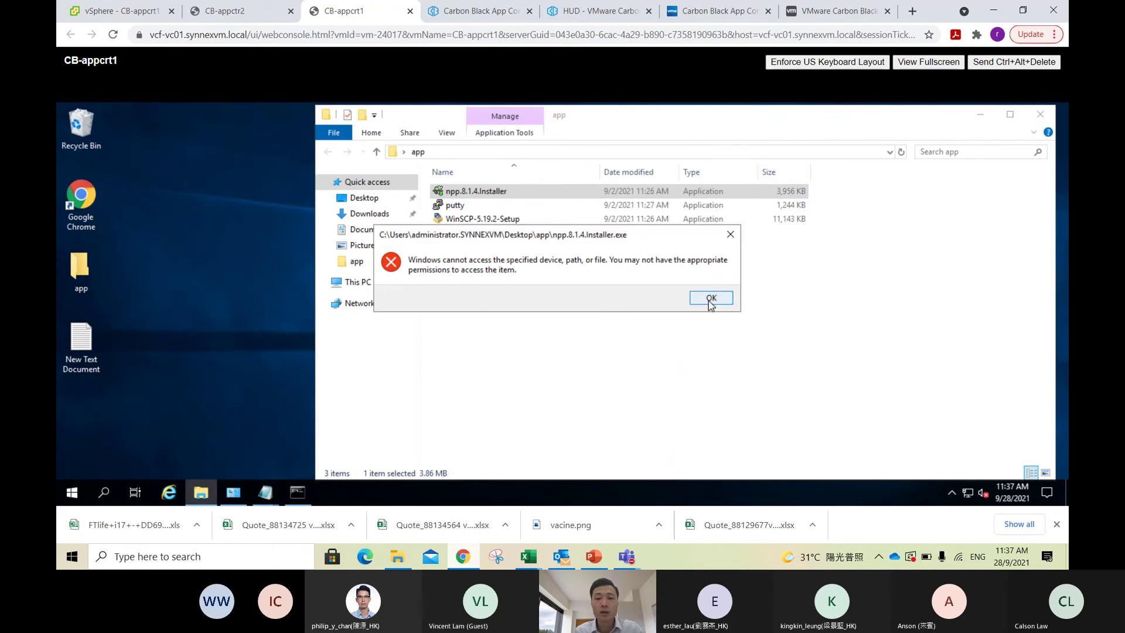
left_click(711, 299)
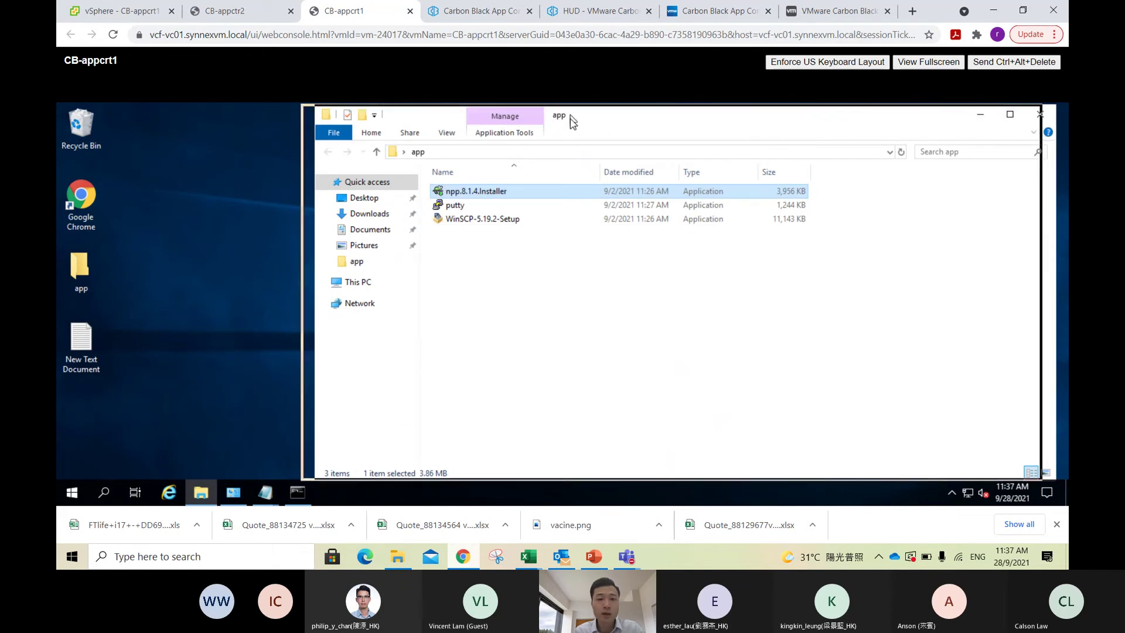
left_click_drag(571, 115, 556, 115)
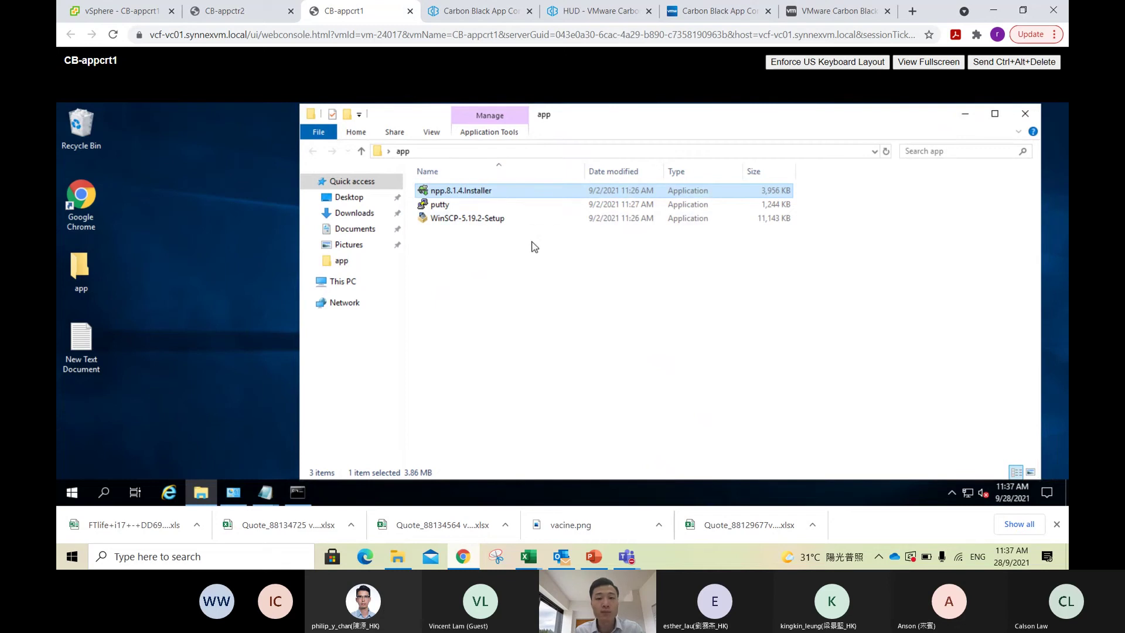
double_click(492, 192)
left_click(705, 304)
Step: View the trusted directories under Rules > Software Rules, then return to the CB-appcrt1 console
left_click(484, 21)
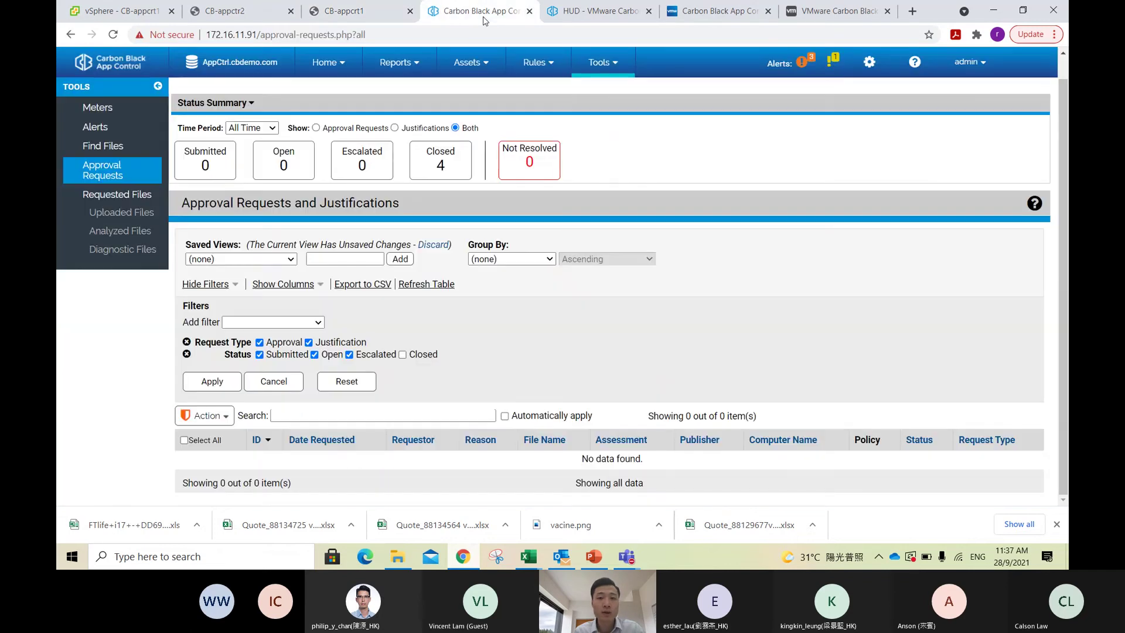
mouse_move(414, 68)
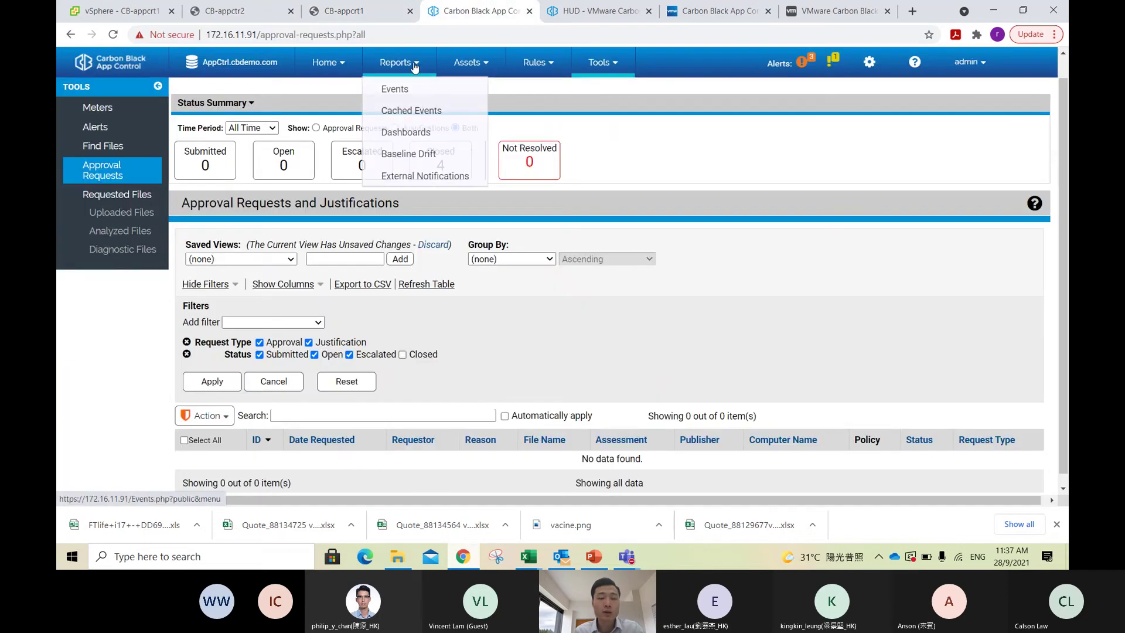
mouse_move(469, 73)
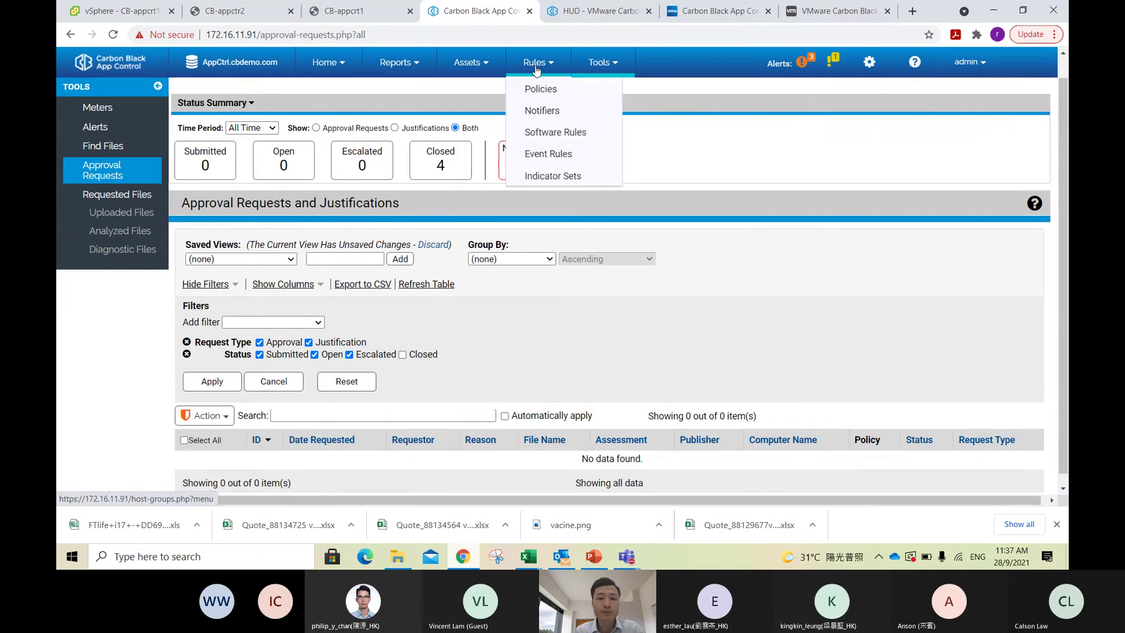
left_click(551, 132)
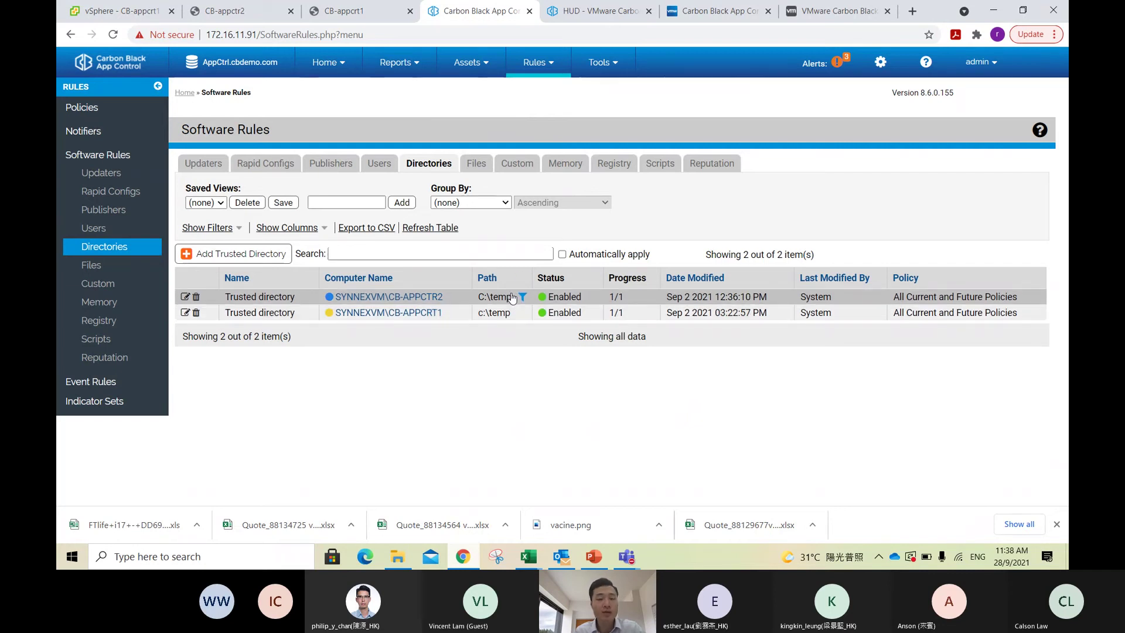
left_click(358, 10)
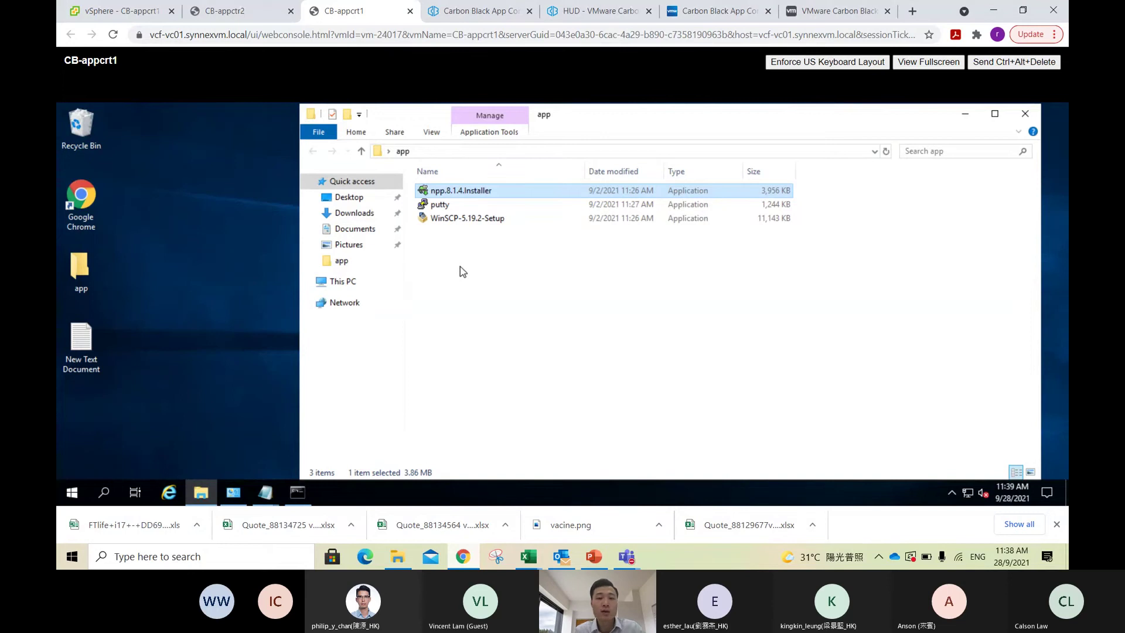
double_click(500, 188)
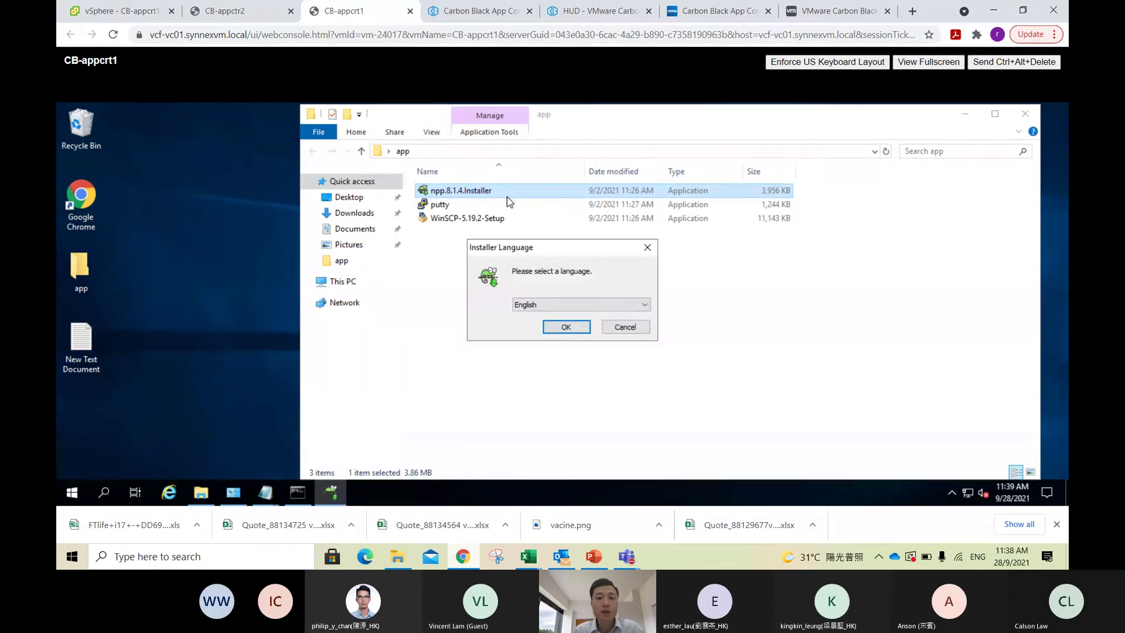
left_click(571, 331)
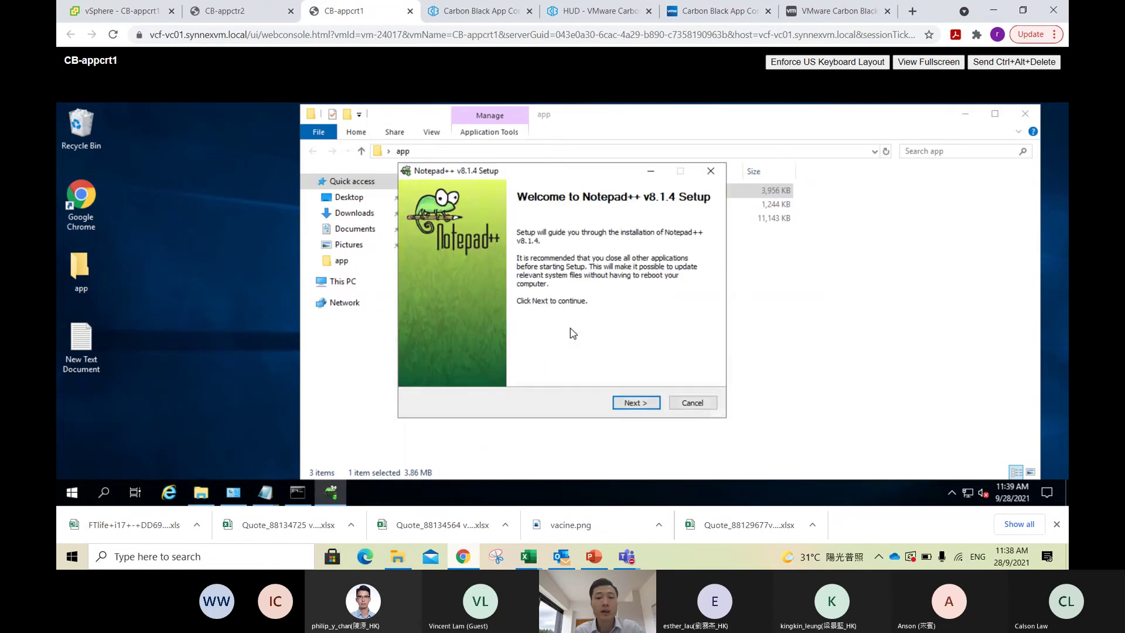
left_click(642, 409)
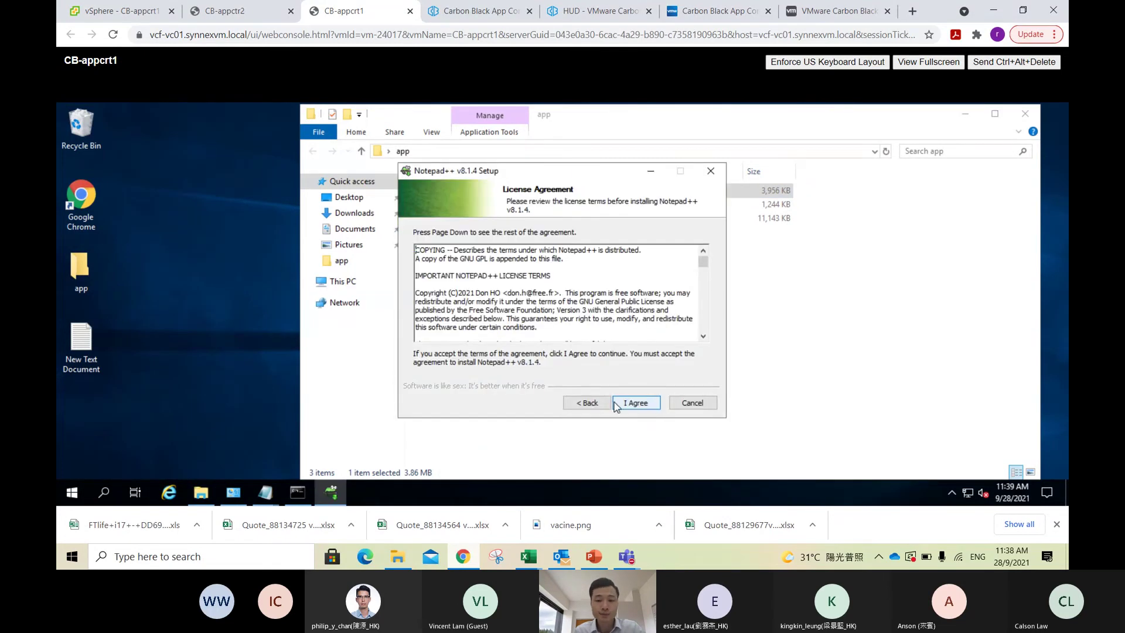
left_click(700, 401)
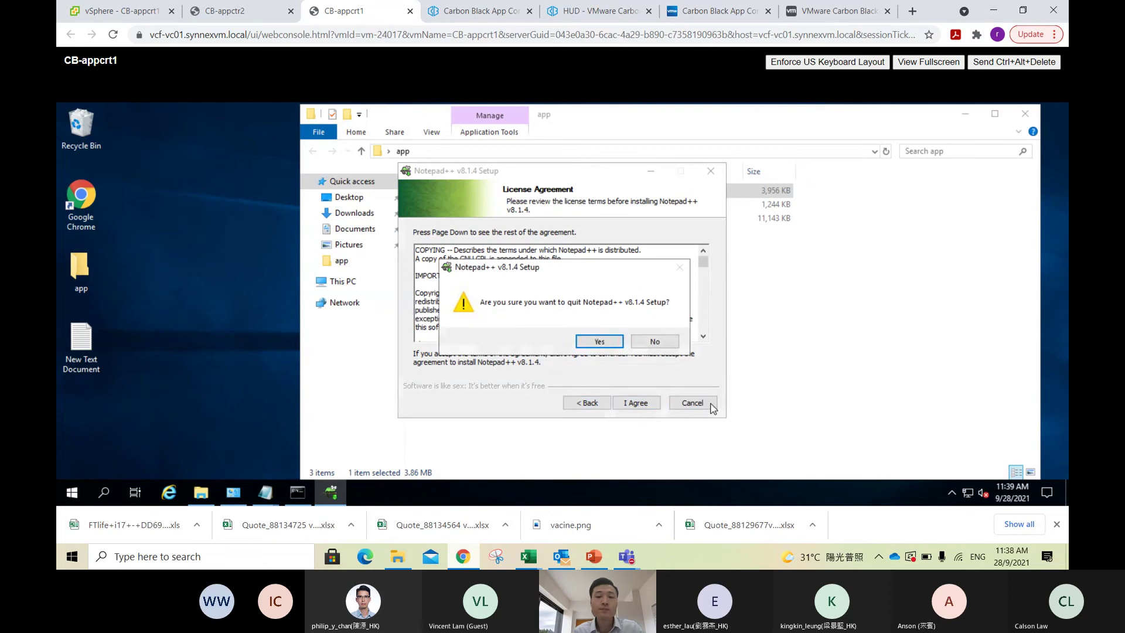
left_click(599, 342)
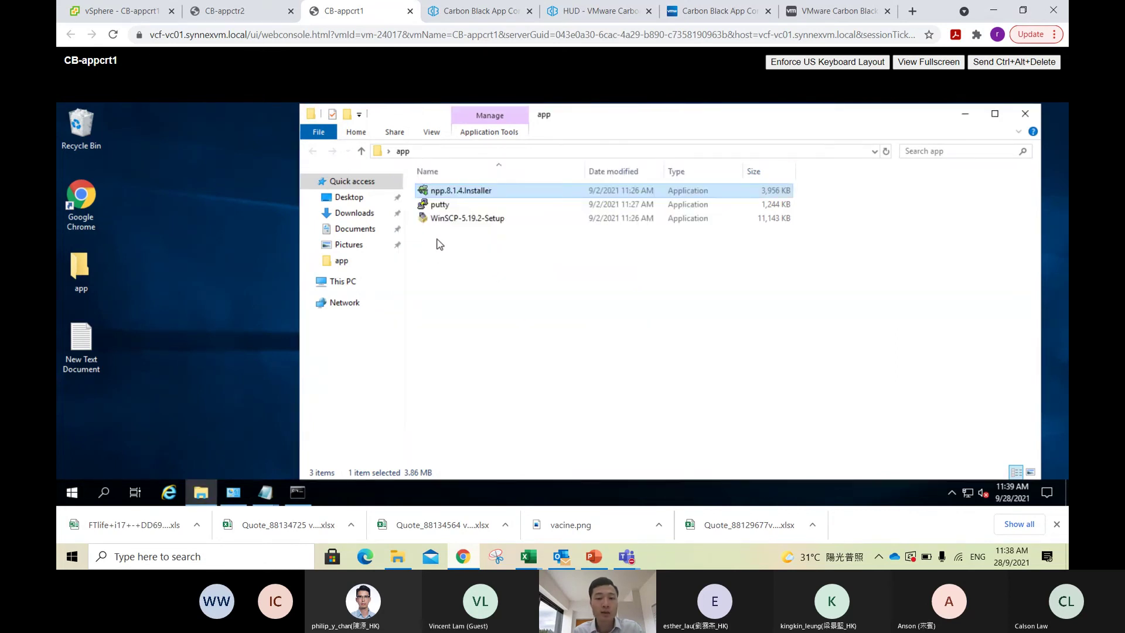
Step: Try running putty and dismiss the Carbon Black notice and access-denied error
double_click(470, 202)
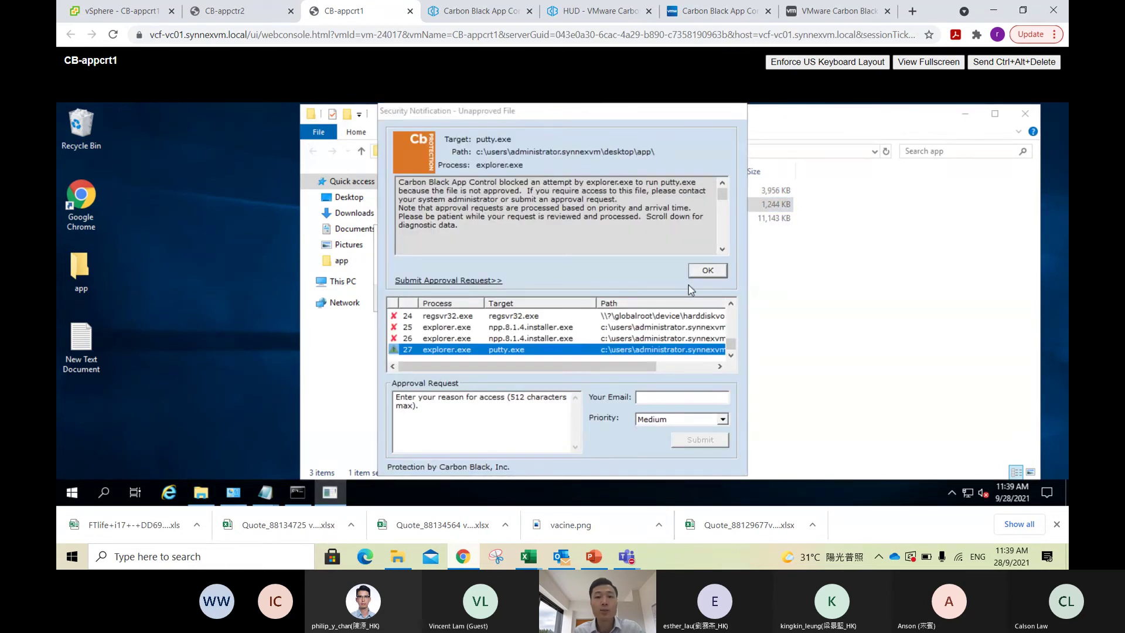
key("Return")
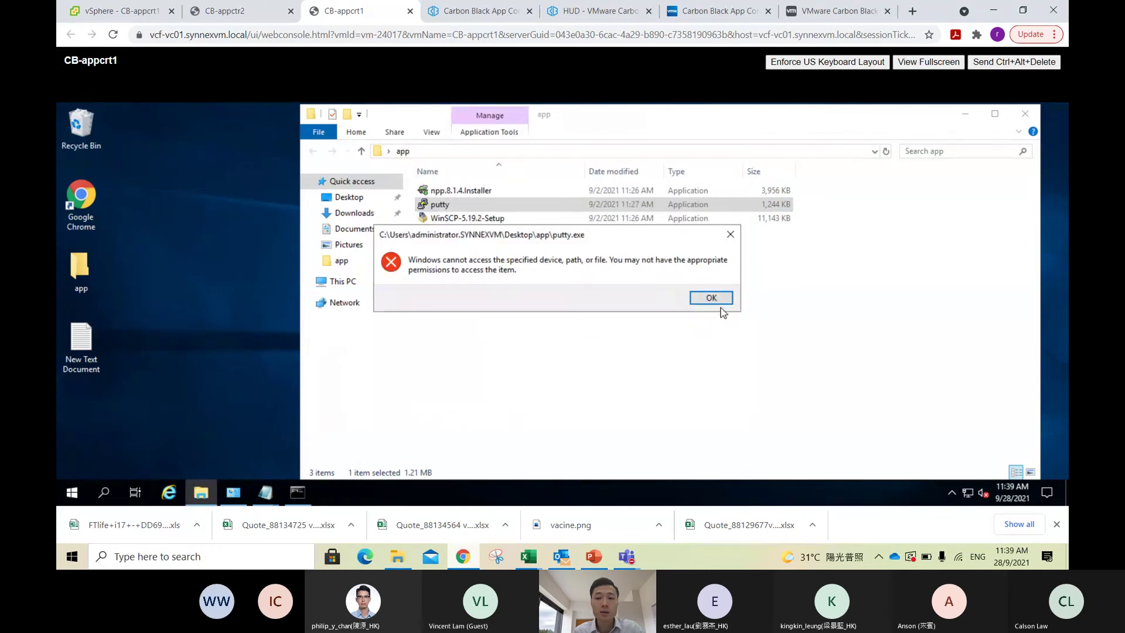
left_click(720, 300)
Step: Copy putty and navigate through This PC into Local Disk (C:)
right_click(479, 206)
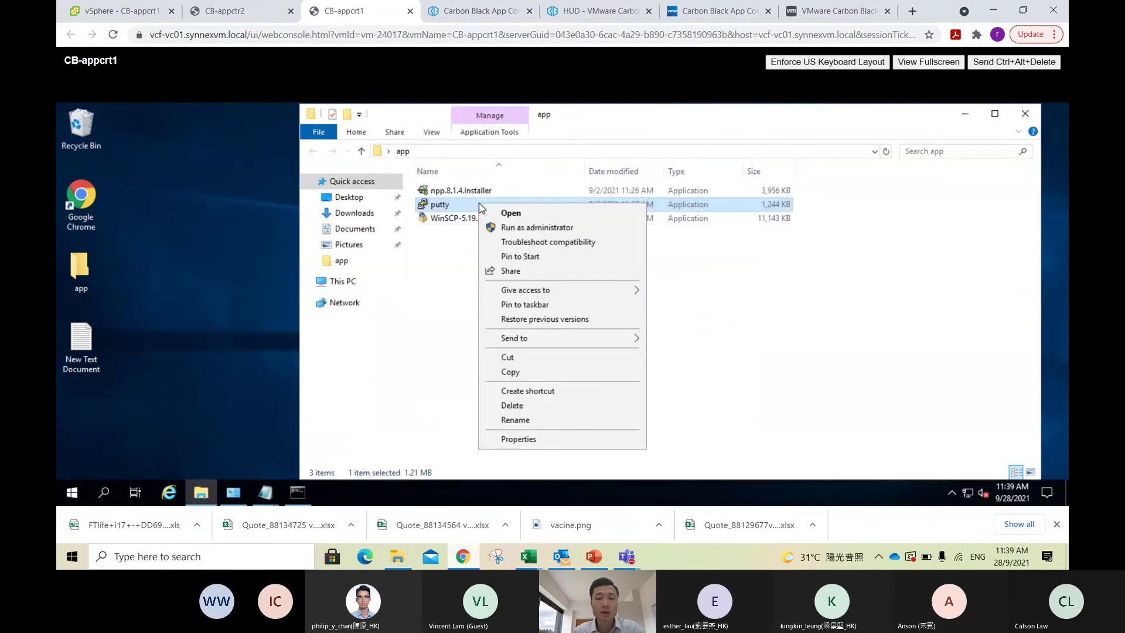
left_click(529, 380)
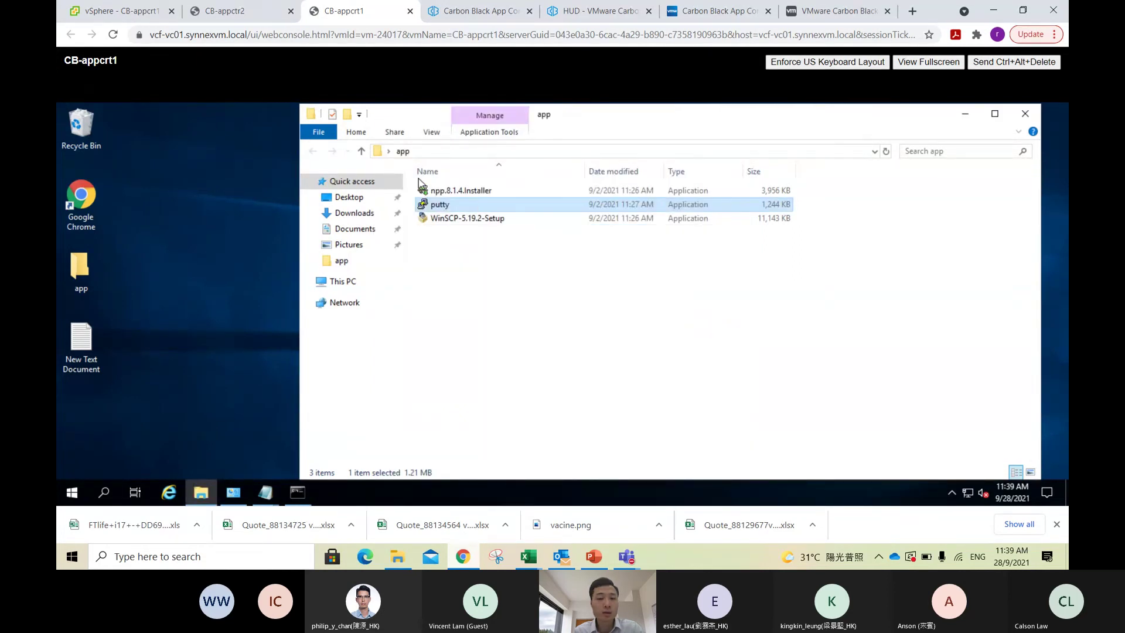
left_click(343, 281)
double_click(495, 331)
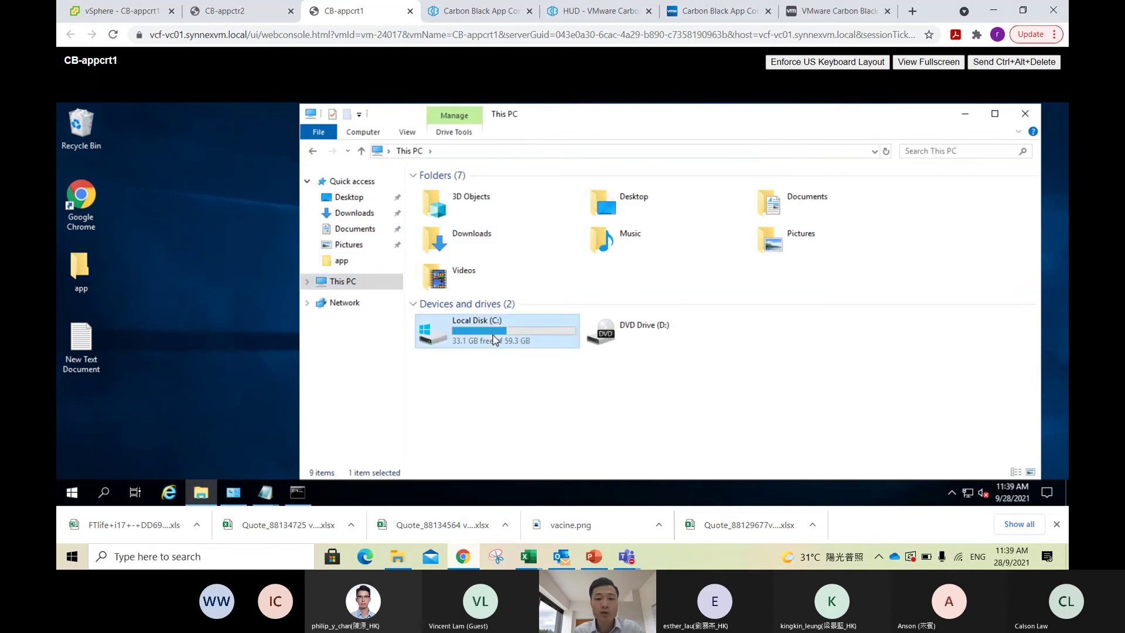
Step: Paste putty into the C:\temp folder
double_click(489, 237)
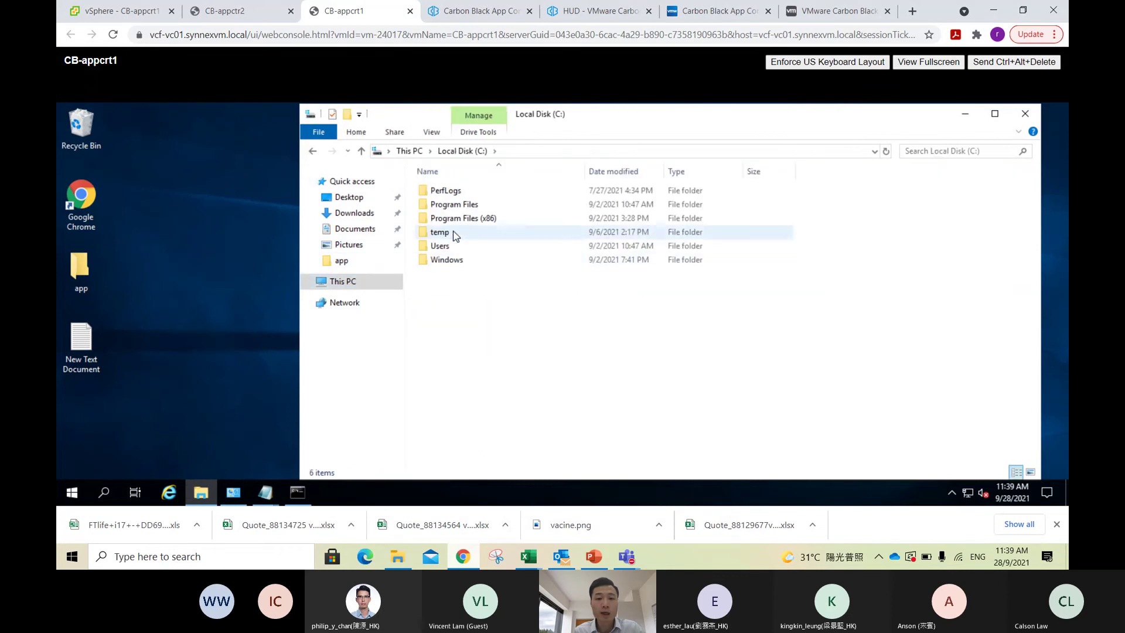
right_click(504, 320)
left_click(576, 221)
left_click(842, 374)
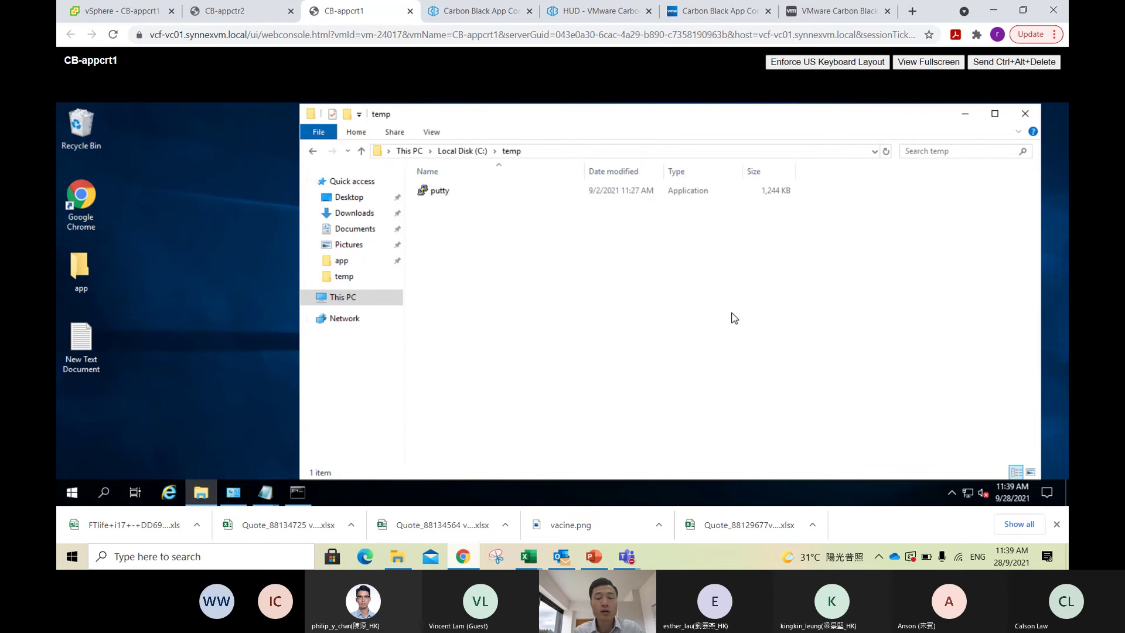
Step: Run putty from C:\temp and dismiss the resulting unapproved-file notice and access error
double_click(449, 192)
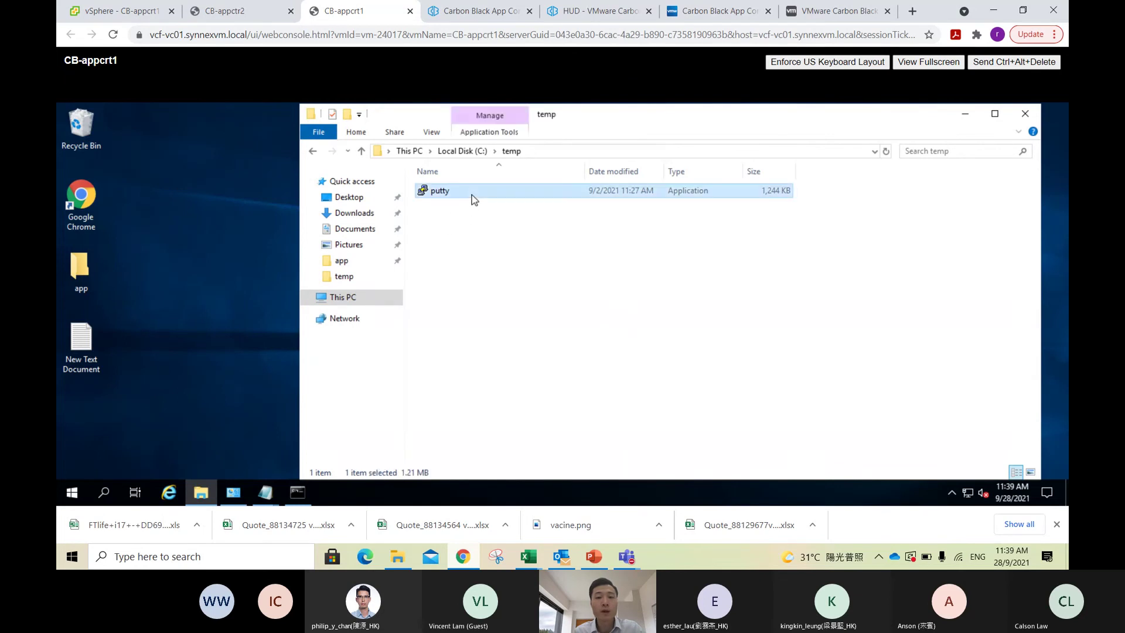
left_click(710, 270)
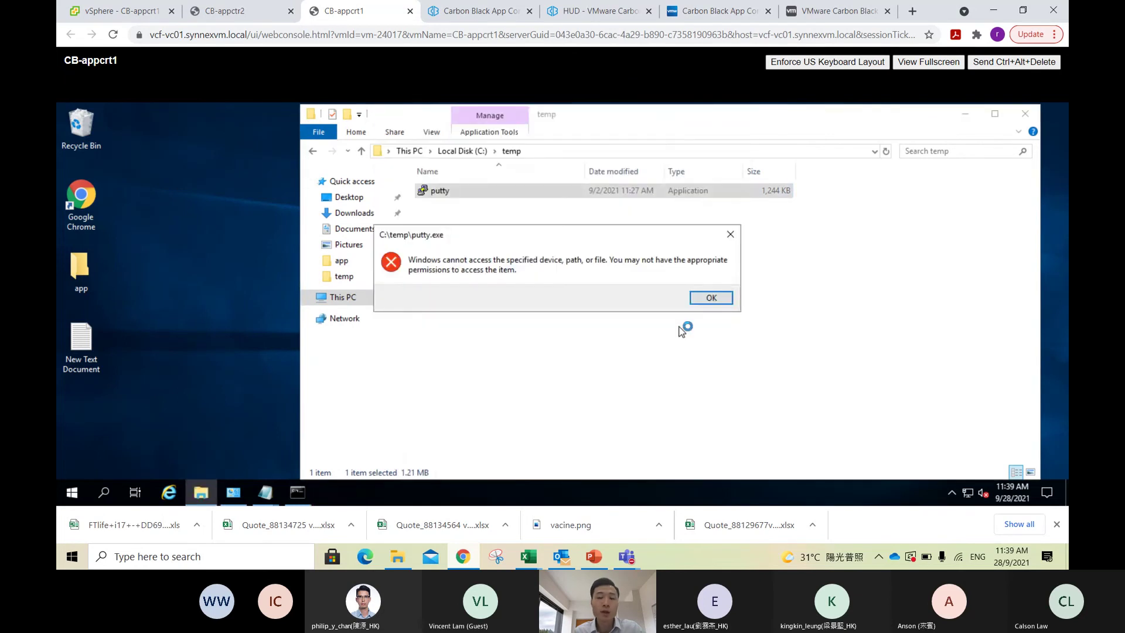
left_click(710, 303)
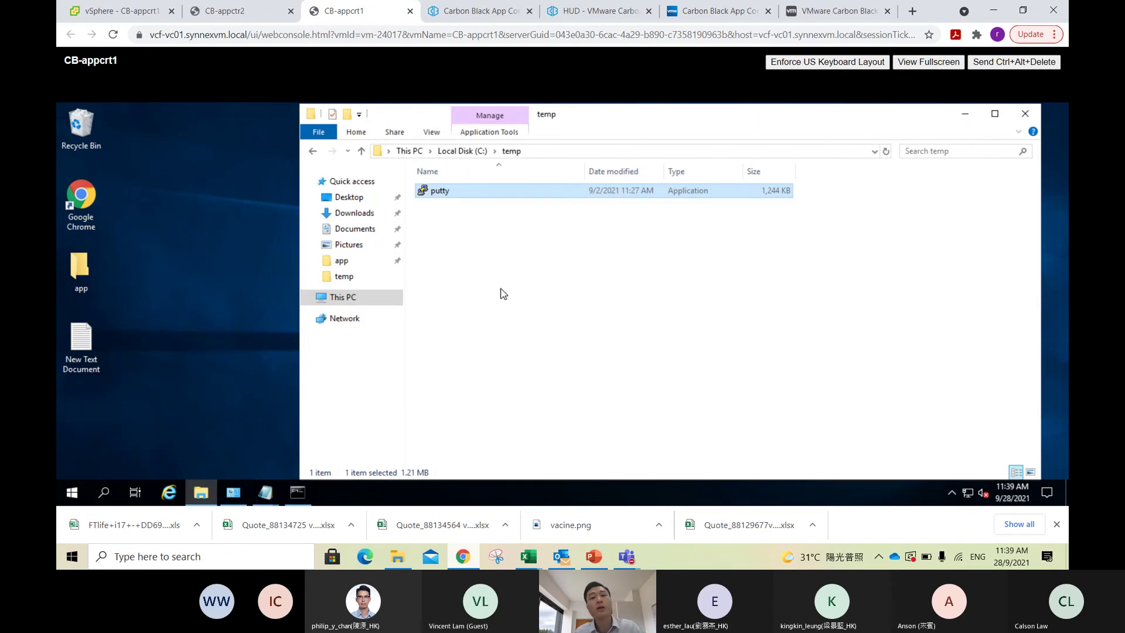
left_click(481, 12)
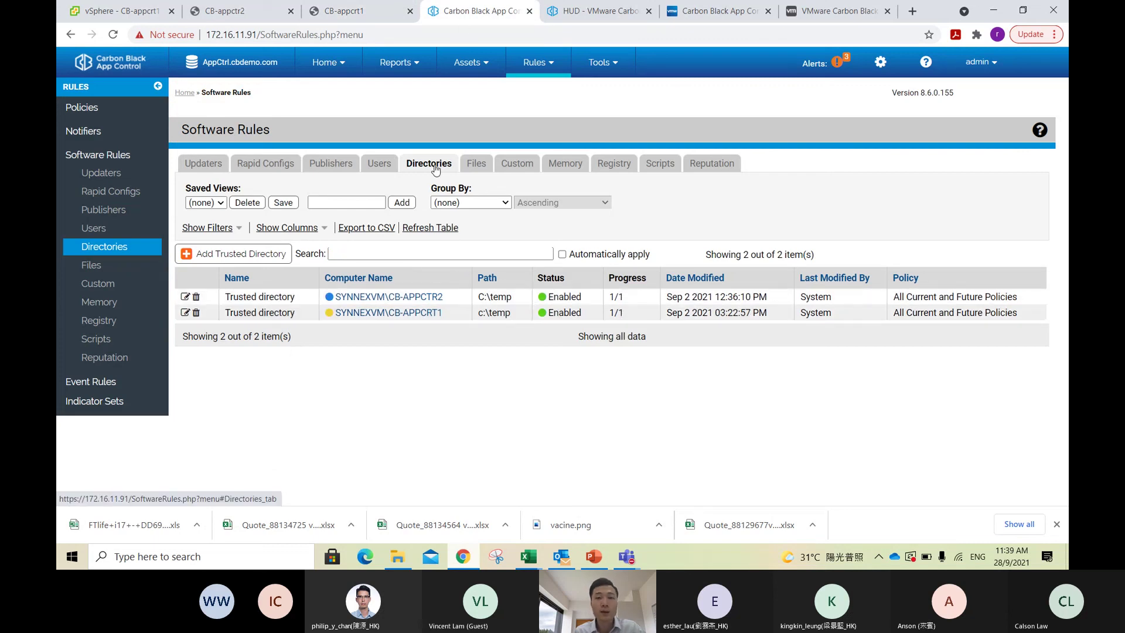
left_click(375, 21)
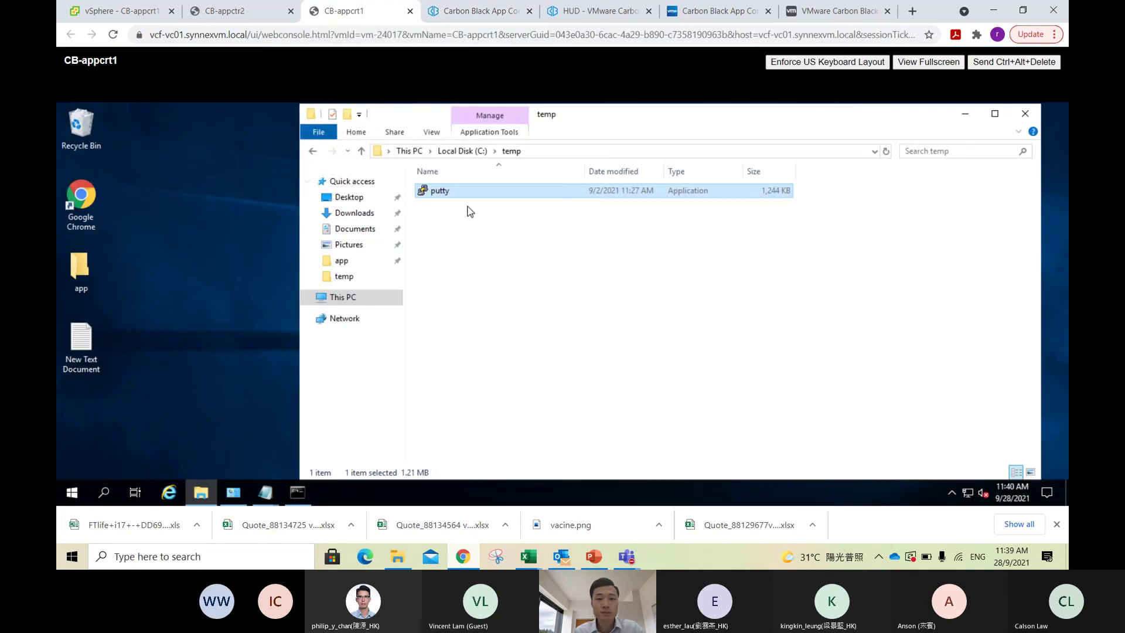
Step: Run C:\temp\putty.exe again and dismiss the access-denied error it still produces
double_click(454, 191)
double_click(454, 195)
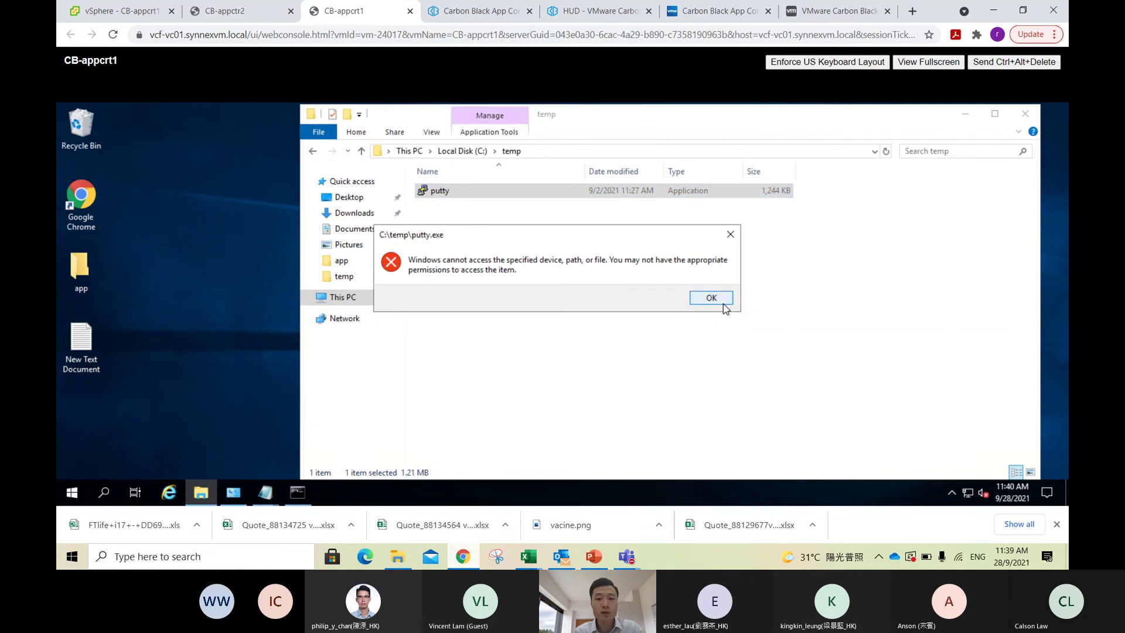
left_click(716, 297)
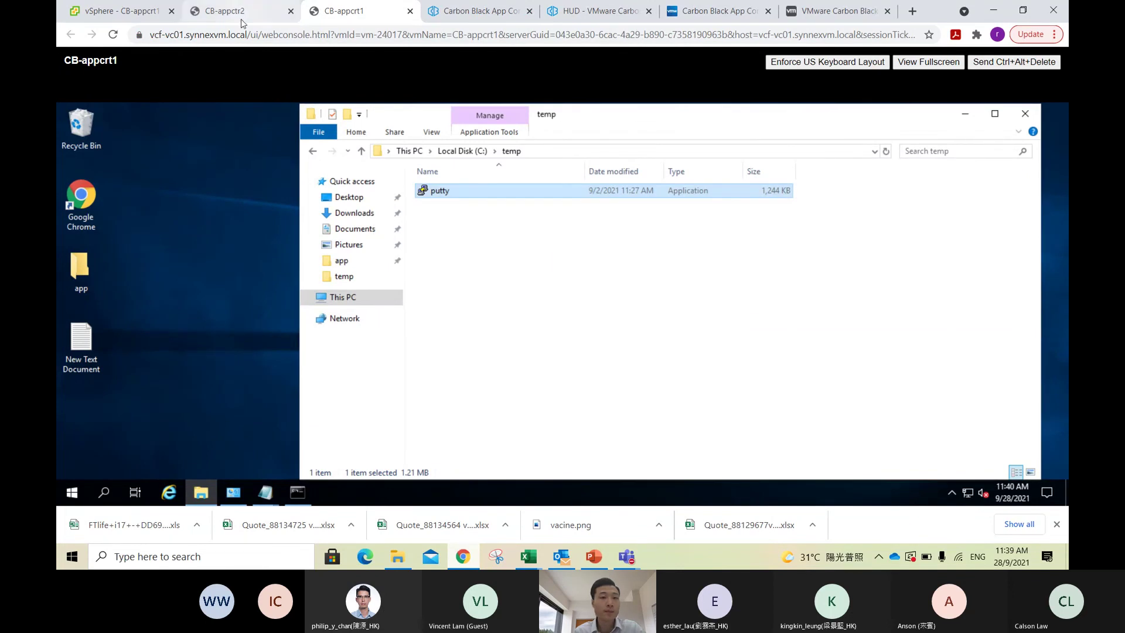
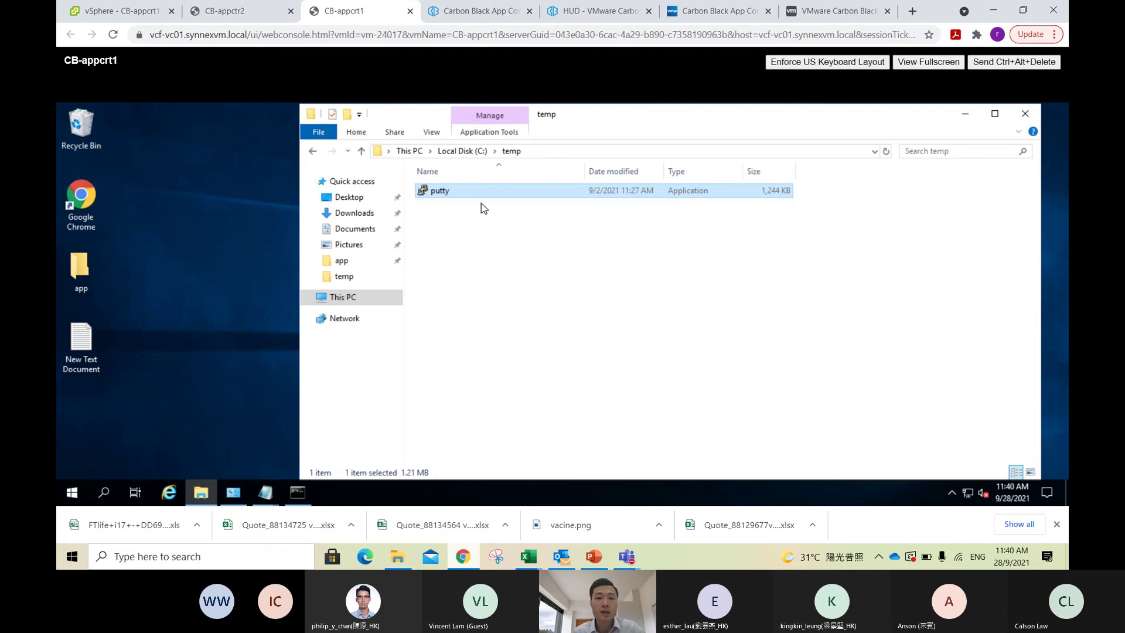
Step: Launch PuTTY from C:\temp in the VM and move its Configuration window slightly right
mouse_move(476, 199)
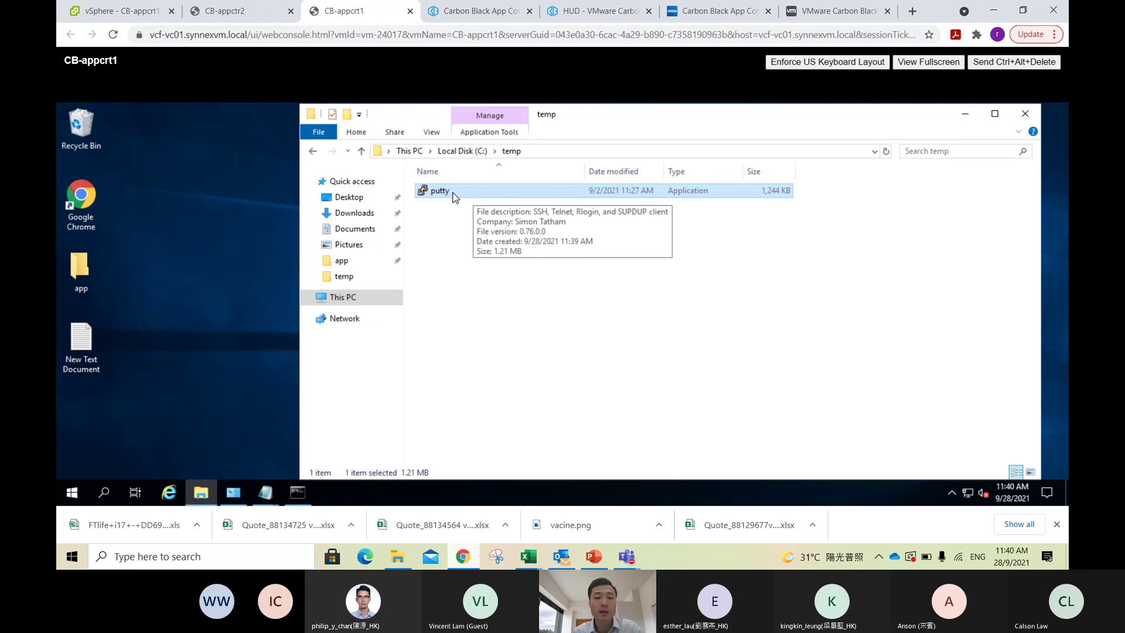
double_click(459, 192)
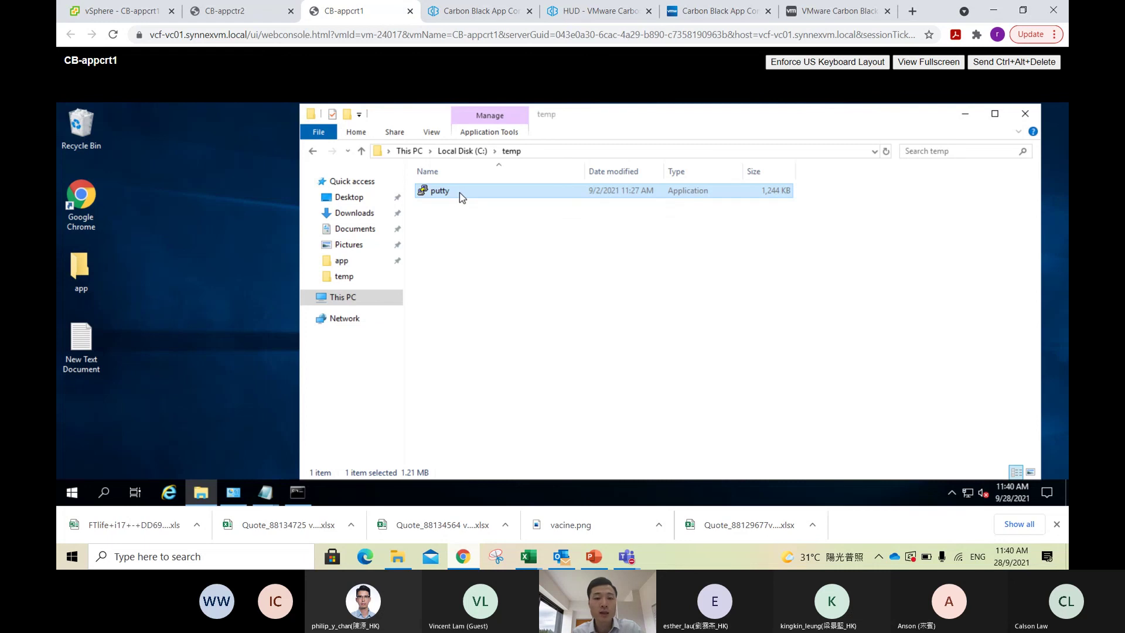
left_click_drag(469, 166, 557, 165)
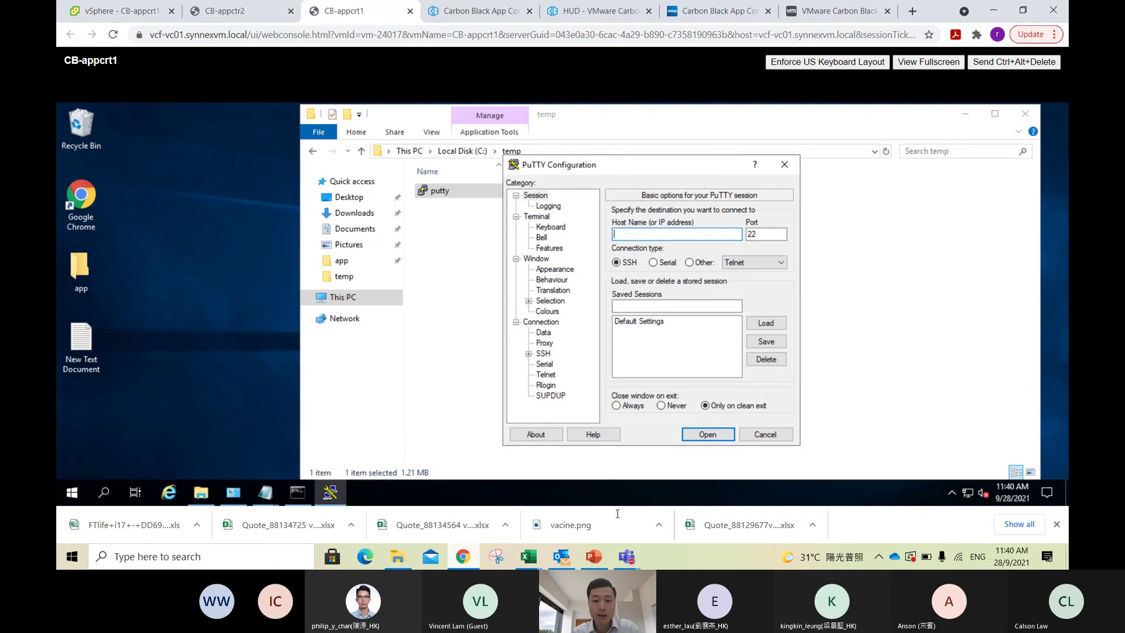
left_click(631, 564)
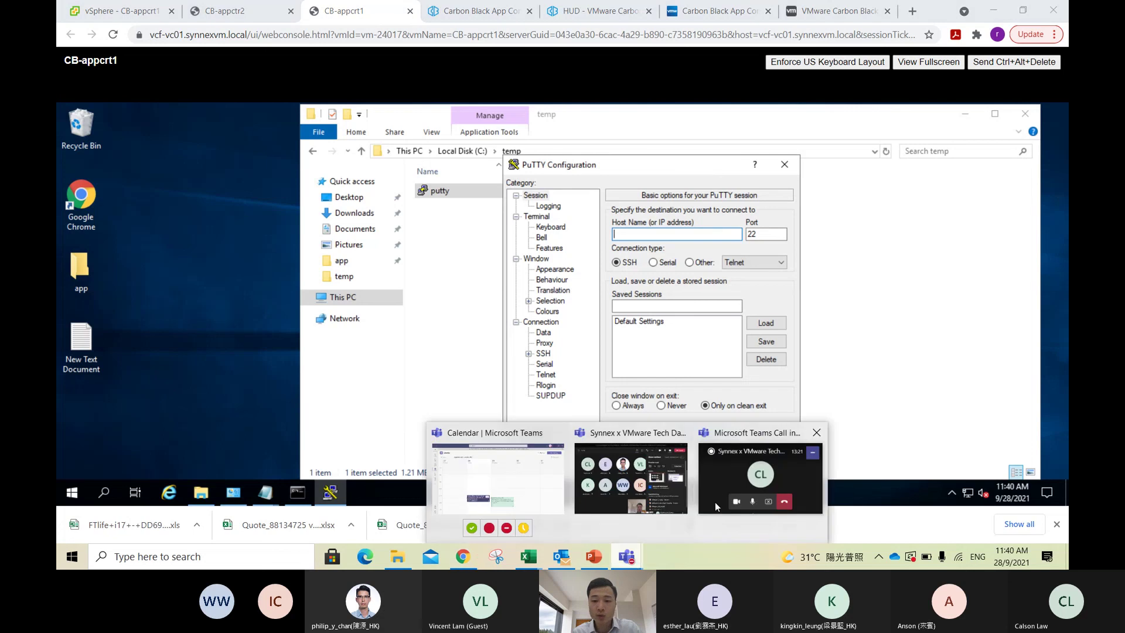
Step: Bring the Teams meeting window forward and scroll through the participant list
left_click(670, 462)
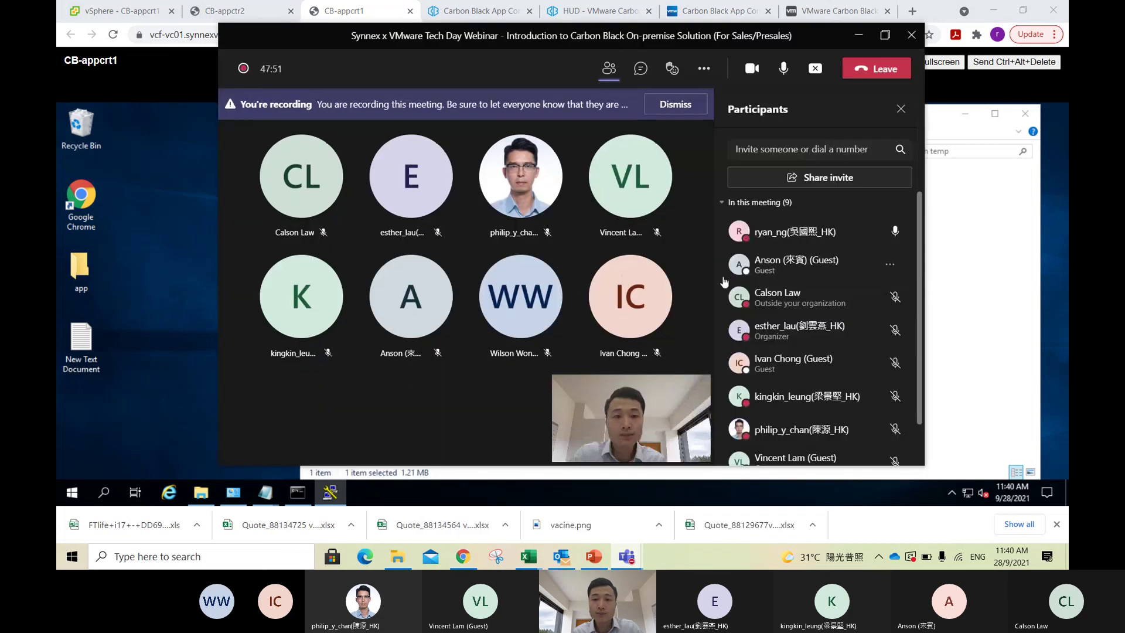
scroll(835, 301, "down", 2)
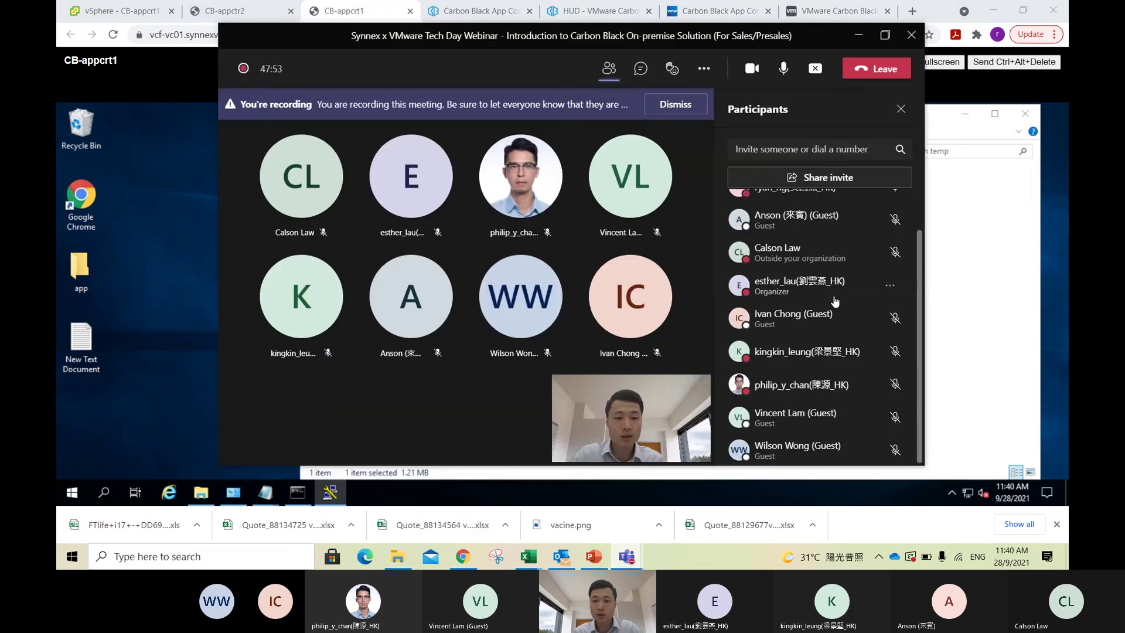
scroll(835, 301, "up", 2)
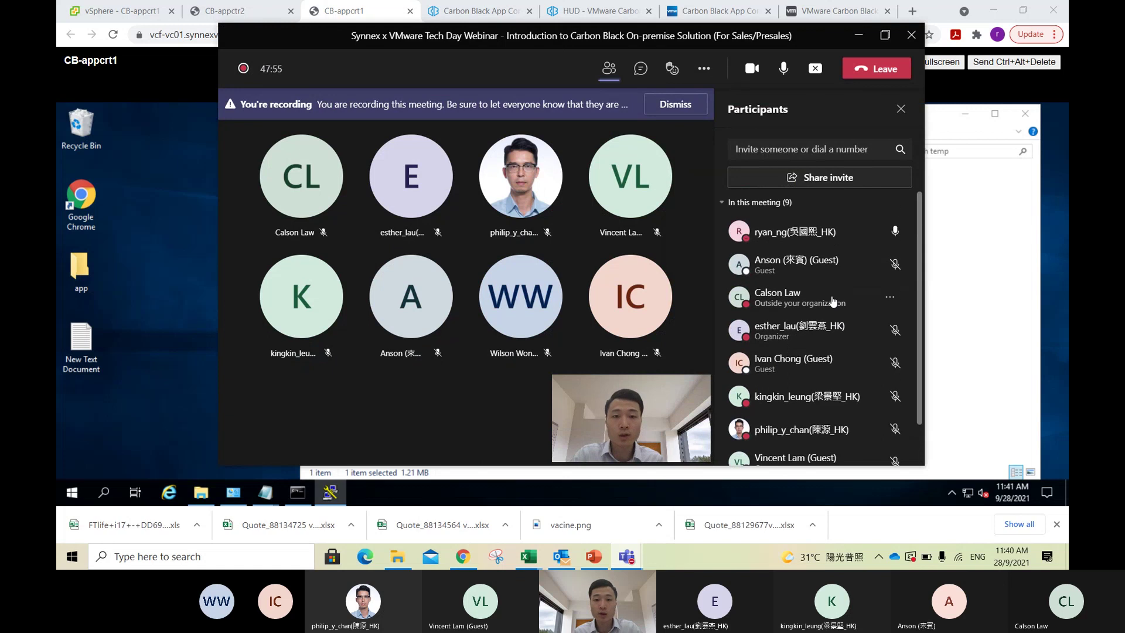
Step: Check the meeting chat and the 9 participants, then stop sharing the screen
left_click(641, 68)
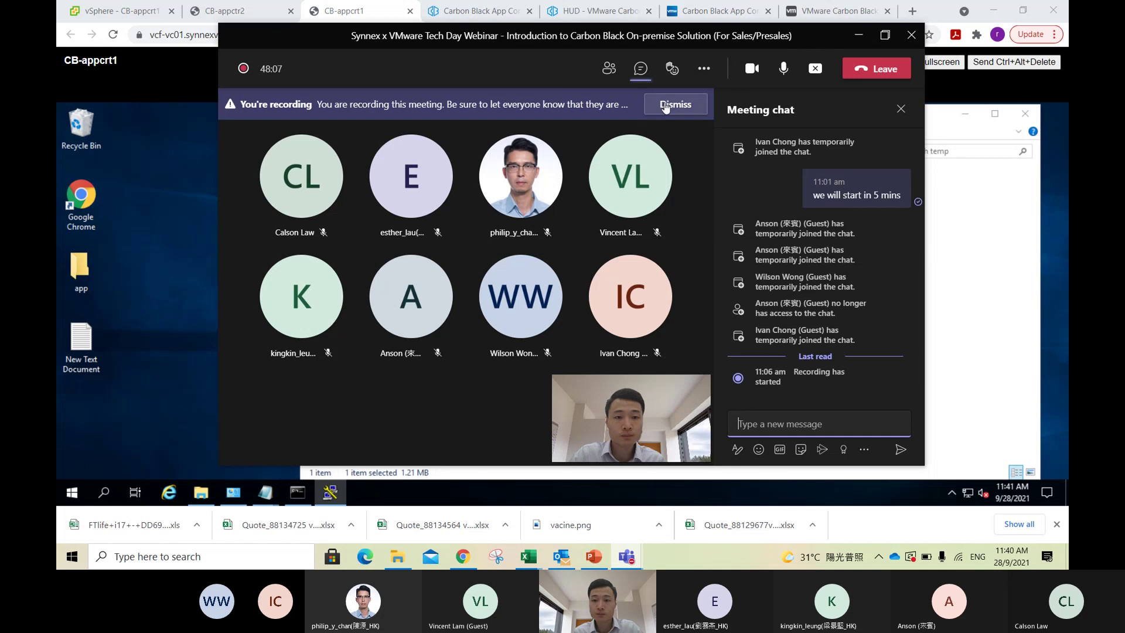
left_click(608, 68)
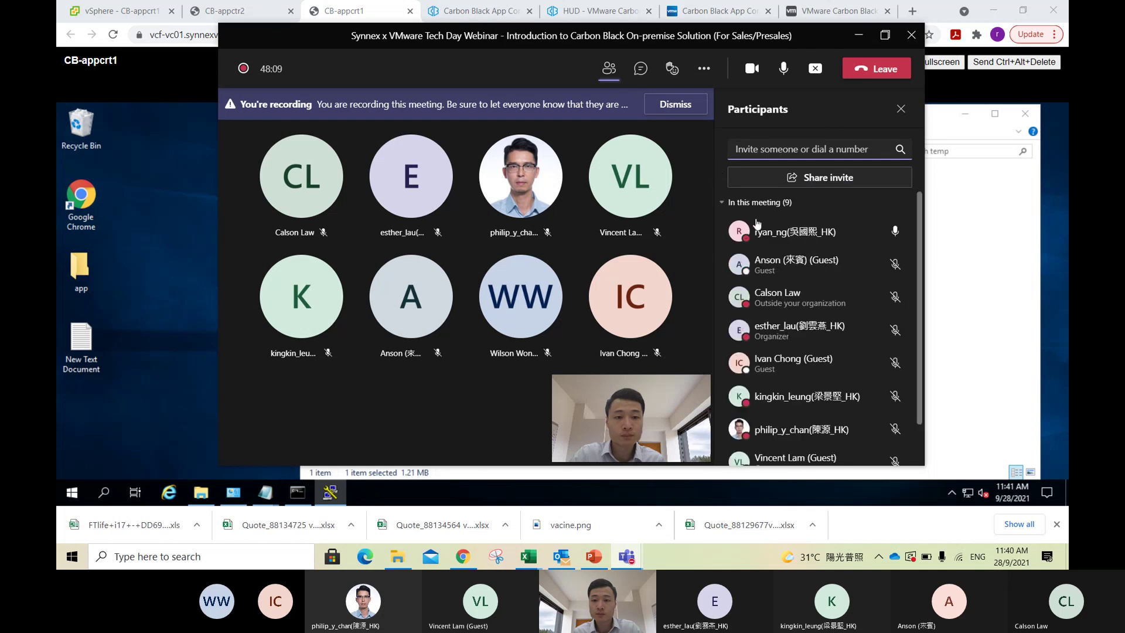
scroll(828, 270, "down", 1)
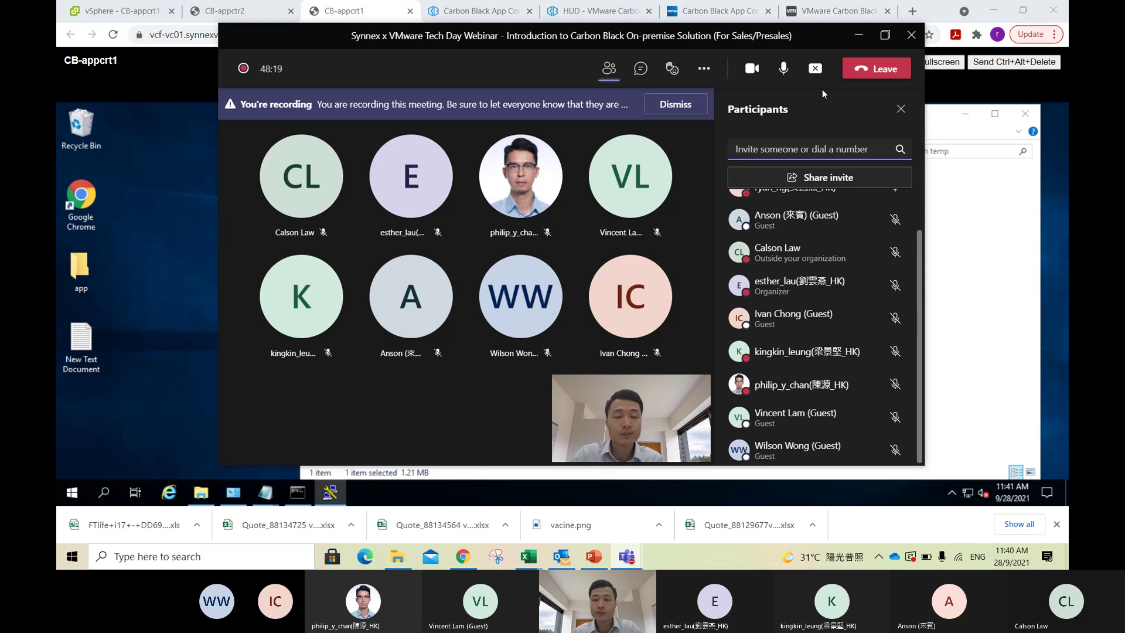
left_click(815, 68)
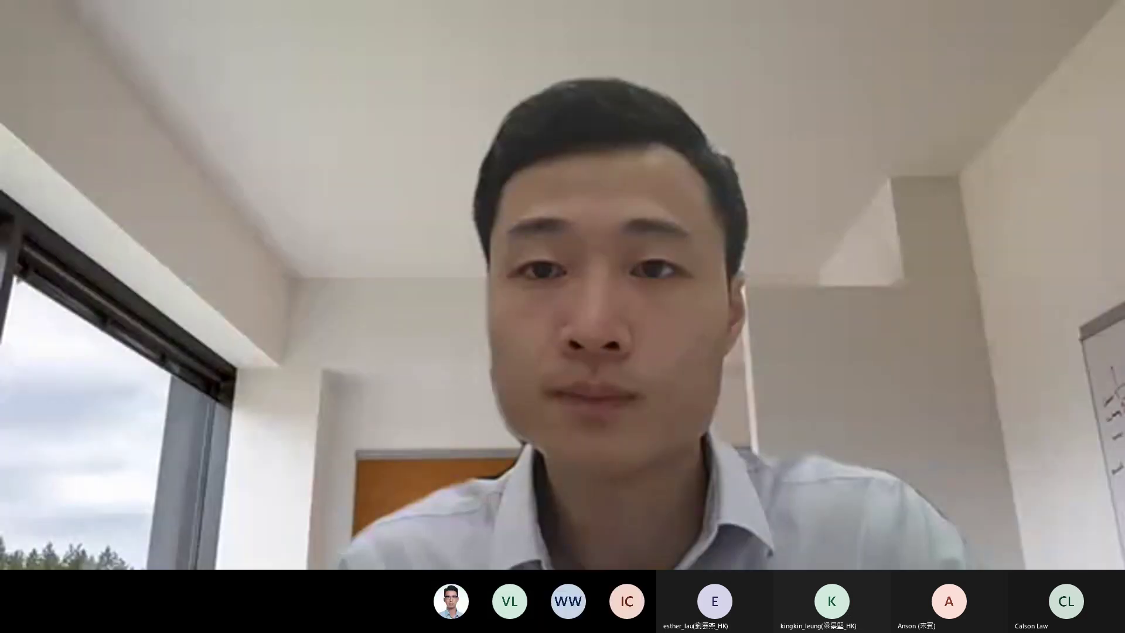